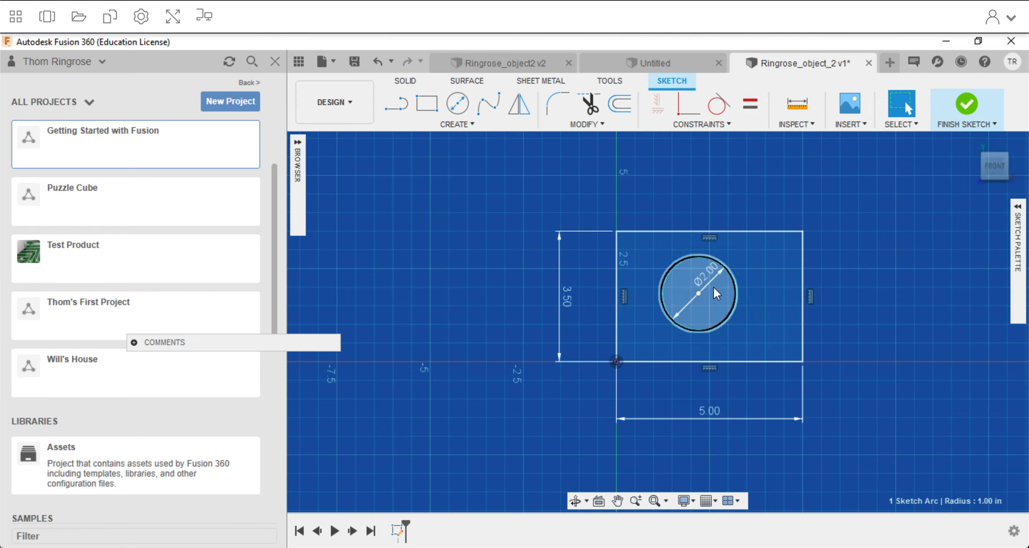
pyautogui.moveTo(701, 289)
pyautogui.mouseDown()
pyautogui.moveTo(742, 289)
pyautogui.moveTo(711, 347)
pyautogui.moveTo(664, 222)
pyautogui.moveTo(790, 262)
pyautogui.moveTo(713, 340)
pyautogui.moveTo(747, 241)
pyautogui.moveTo(833, 269)
pyautogui.moveTo(662, 270)
pyautogui.moveTo(816, 290)
pyautogui.moveTo(738, 319)
pyautogui.moveTo(741, 280)
pyautogui.moveTo(744, 303)
pyautogui.moveTo(739, 289)
pyautogui.mouseUp()
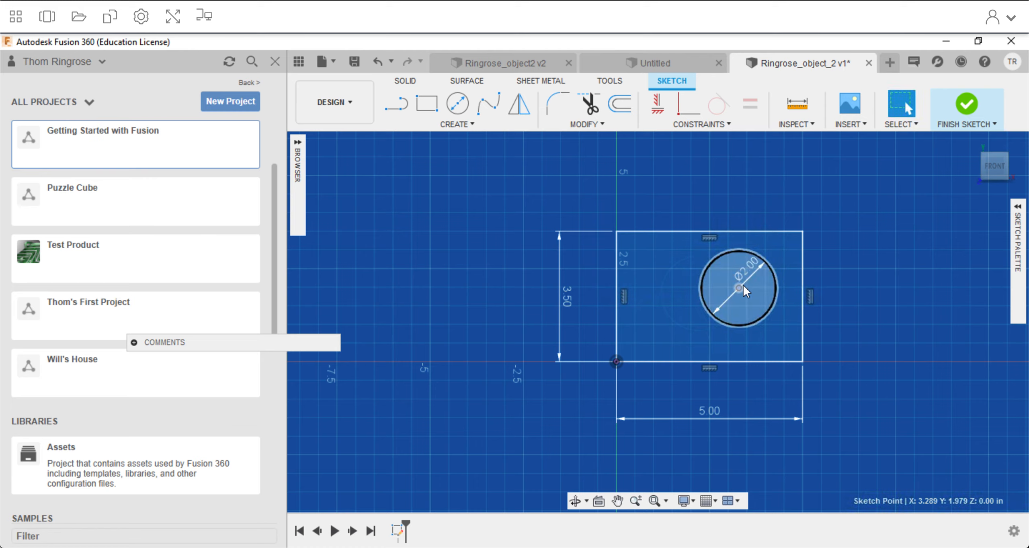
pyautogui.click(456, 124)
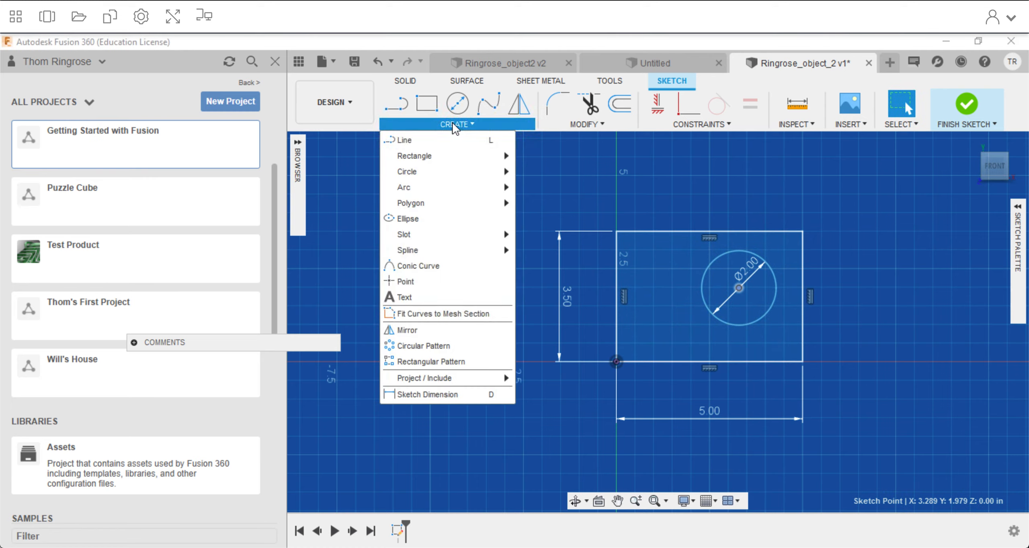
pyautogui.click(460, 394)
pyautogui.hotkey('ctrl', 'Up')
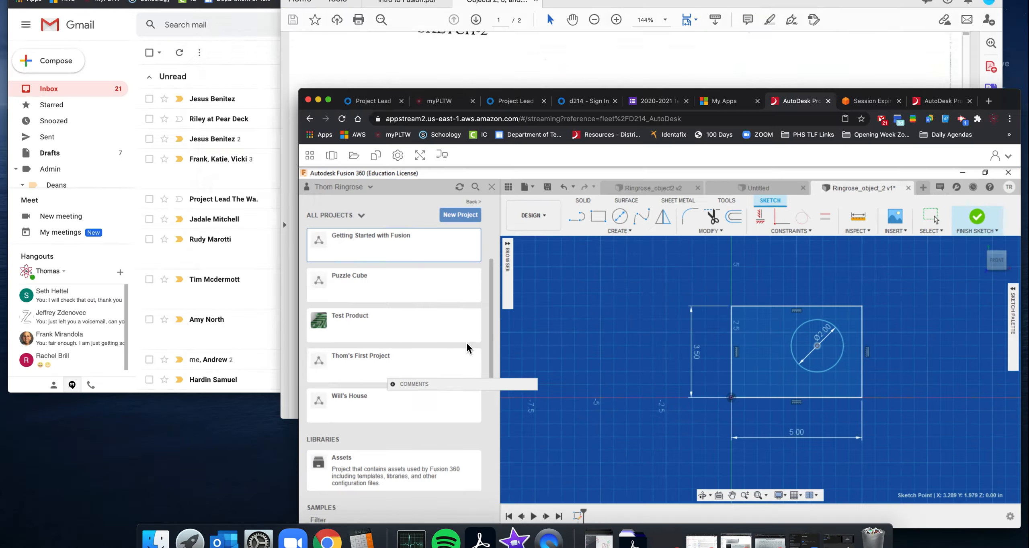
pyautogui.click(599, 181)
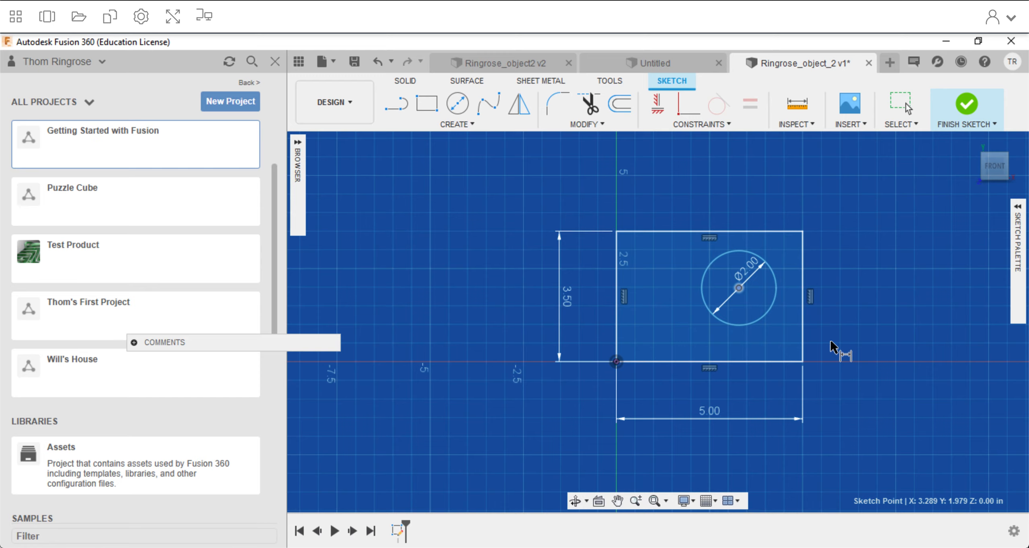
pyautogui.click(743, 232)
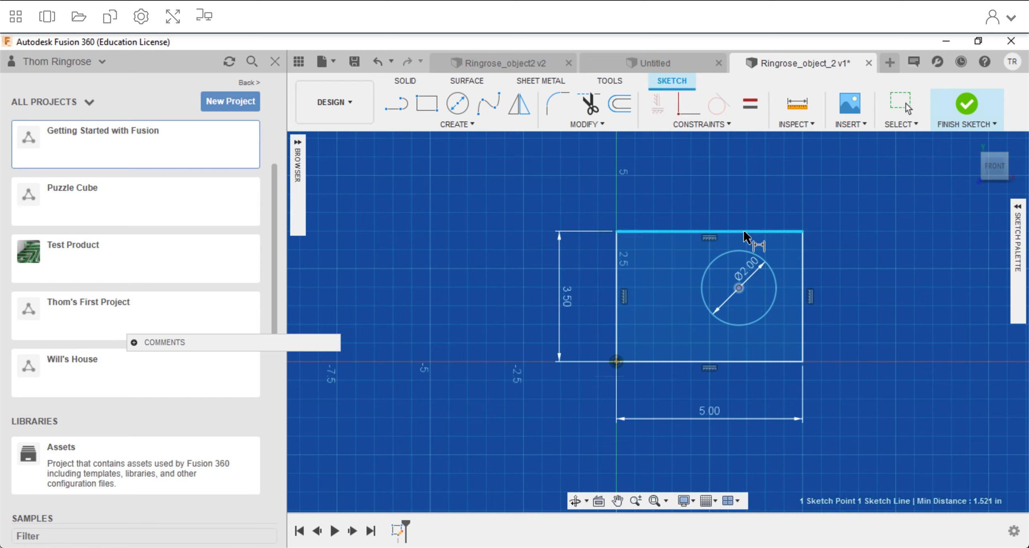
pyautogui.click(739, 287)
pyautogui.click(741, 287)
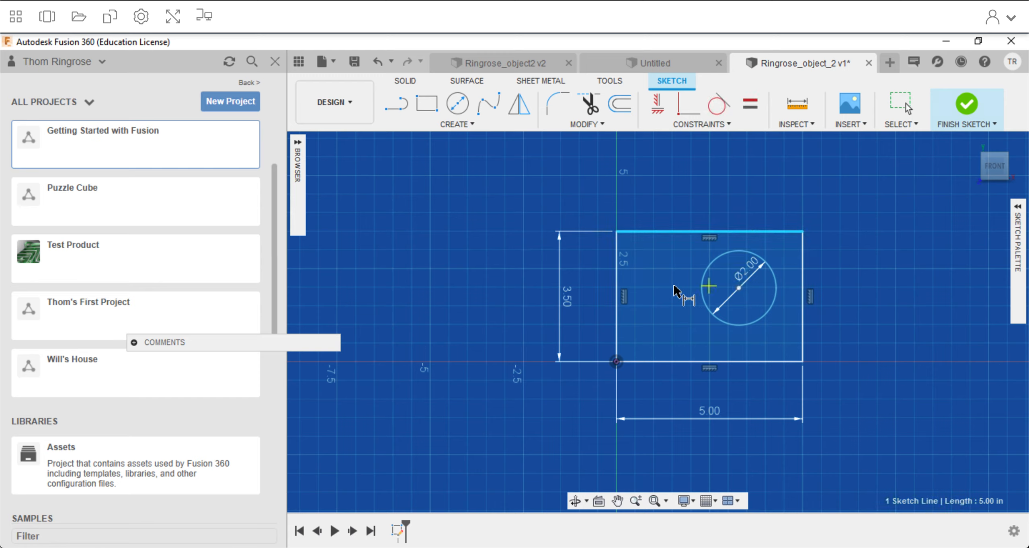
pyautogui.rightClick(463, 128)
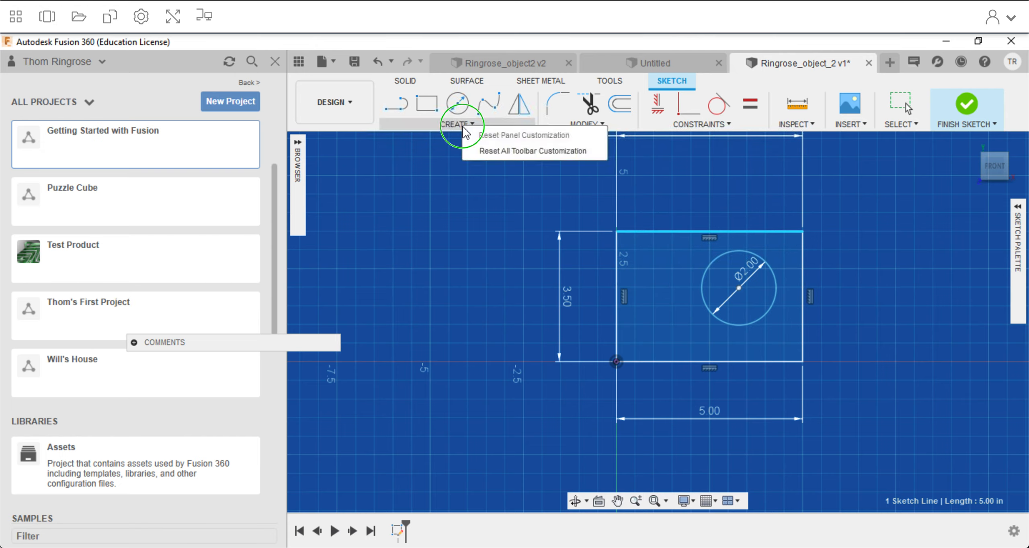
pyautogui.click(455, 126)
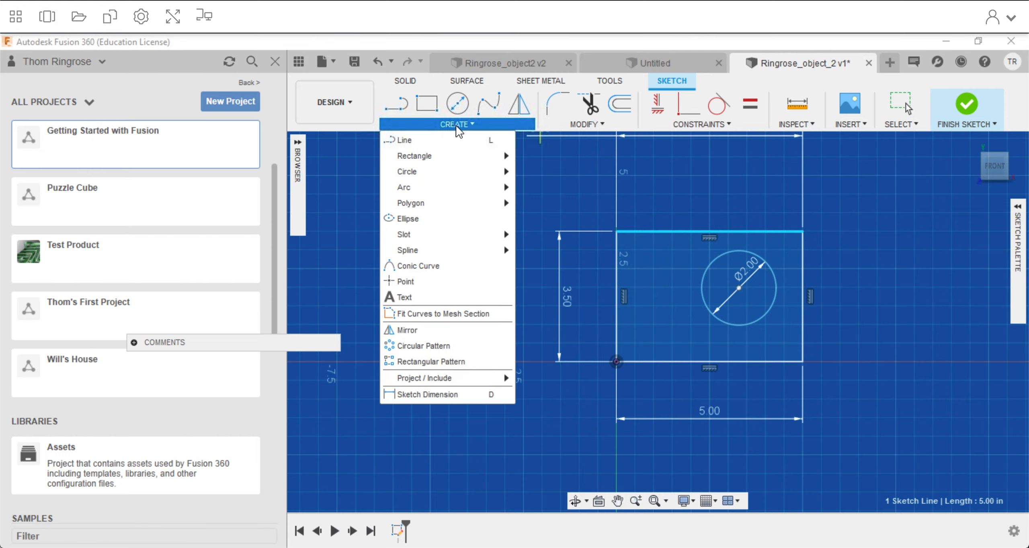
pyautogui.click(450, 398)
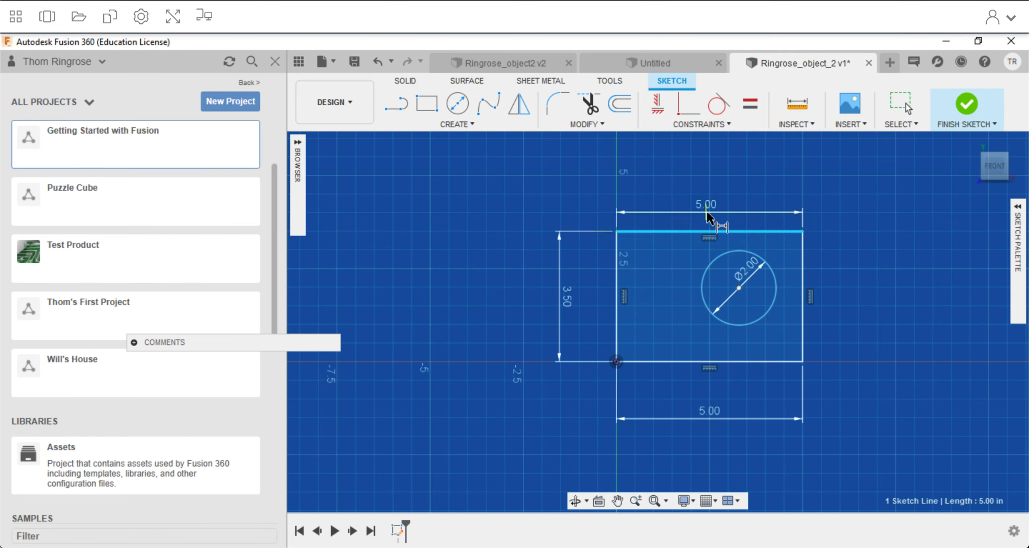
pyautogui.rightClick(707, 212)
pyautogui.click(663, 213)
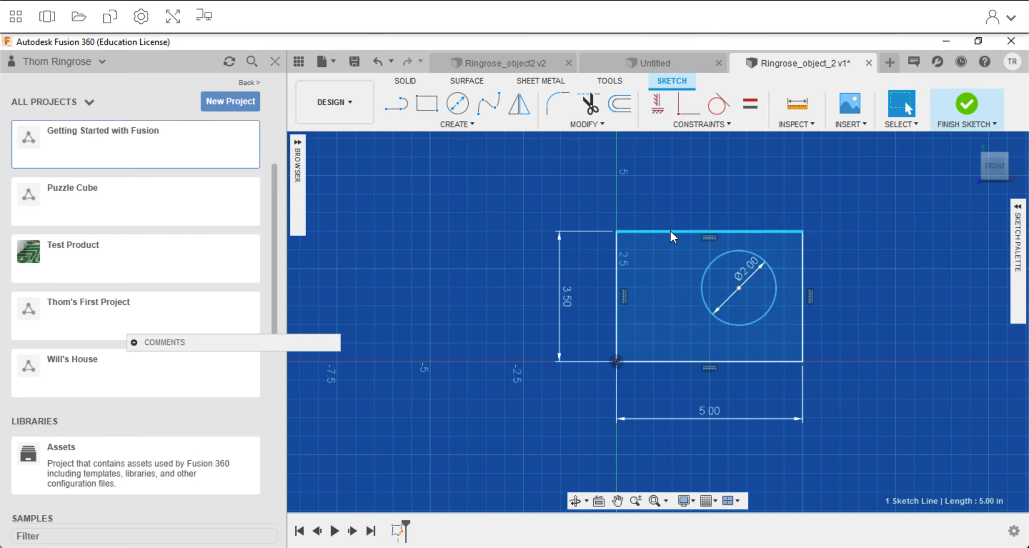
# Dimension the circle's center 1.6 in below the large rectangle's top edge.
pyautogui.click(396, 116)
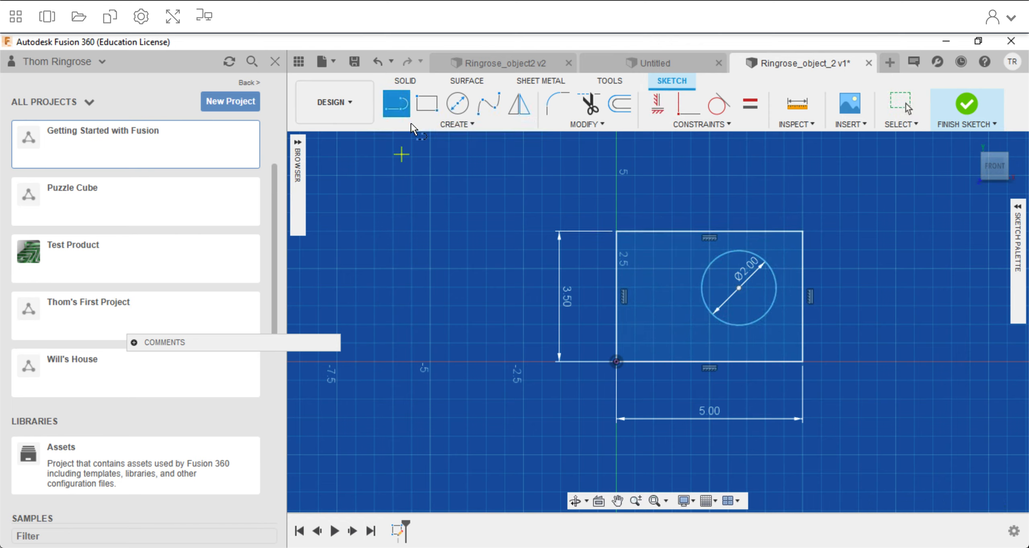
pyautogui.click(410, 124)
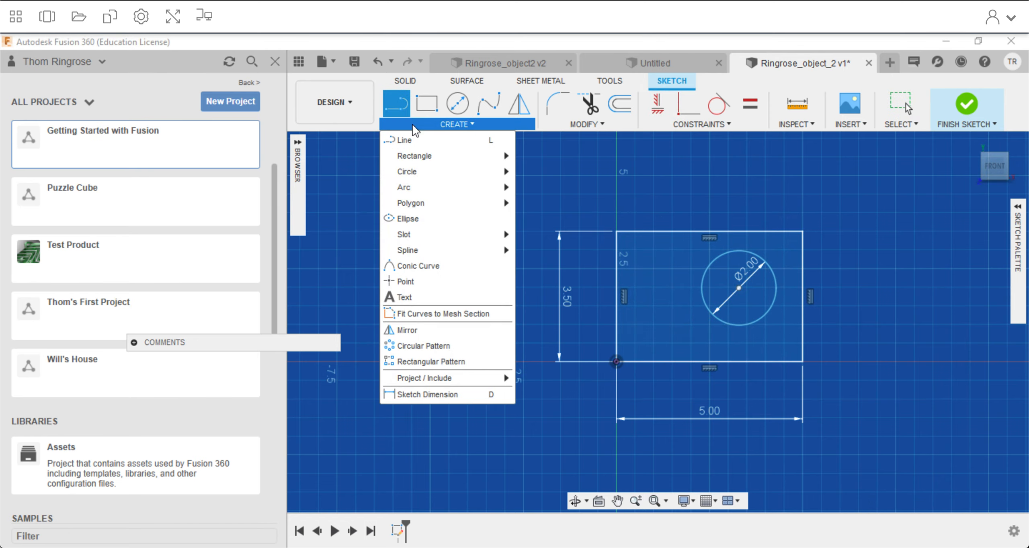
pyautogui.click(416, 391)
pyautogui.click(738, 251)
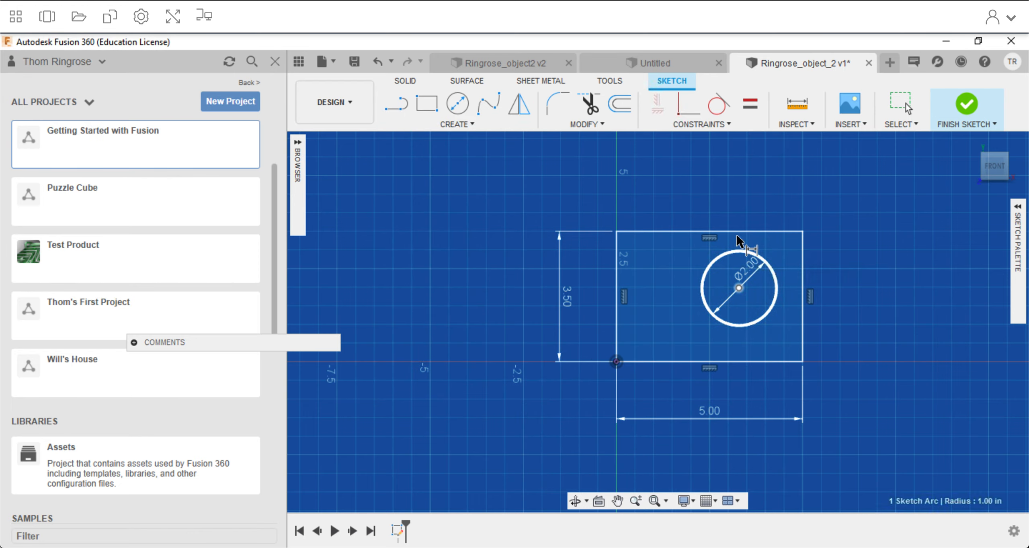
pyautogui.click(736, 231)
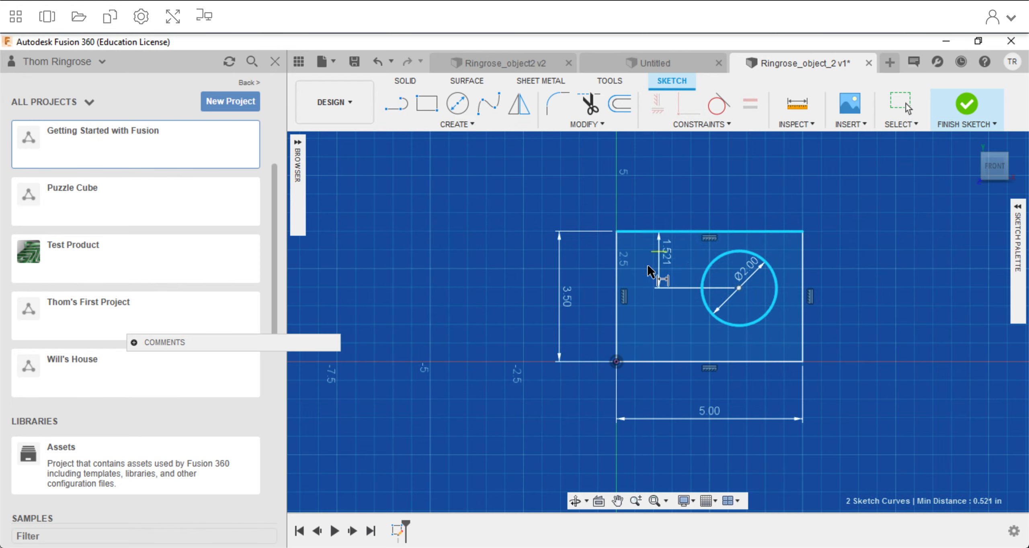
pyautogui.click(670, 259)
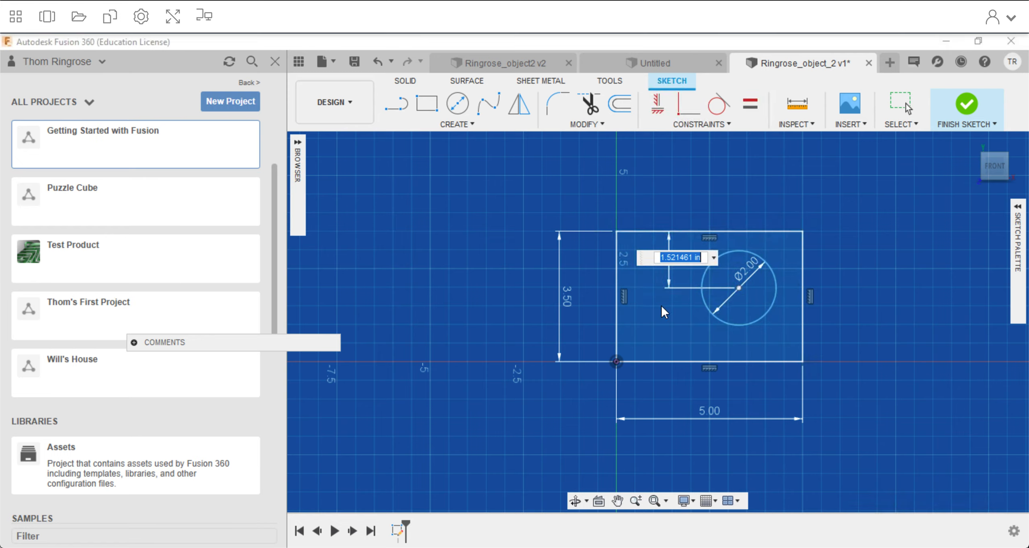
pyautogui.write('1.6')
pyautogui.press('Return')
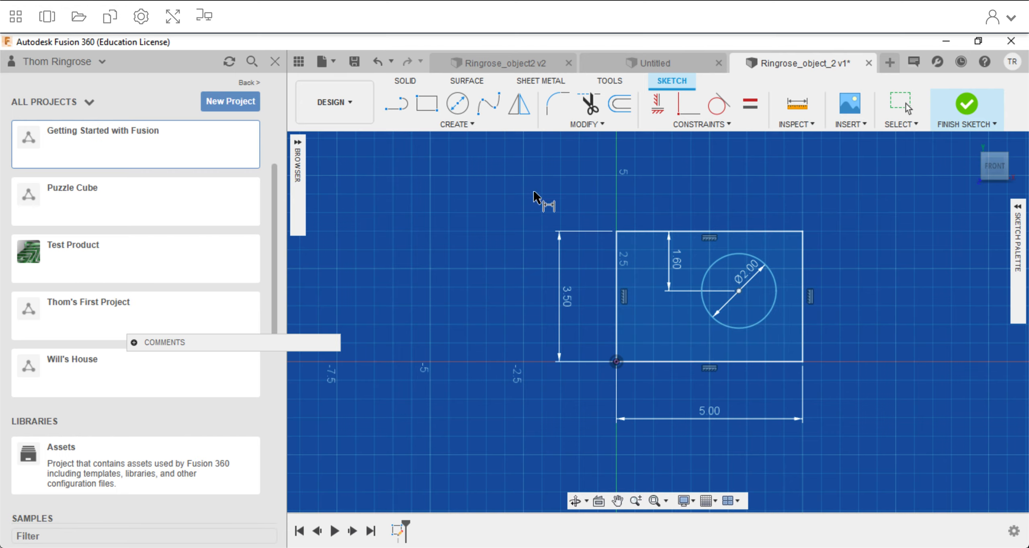
pyautogui.press('Escape')
pyautogui.rightClick(721, 186)
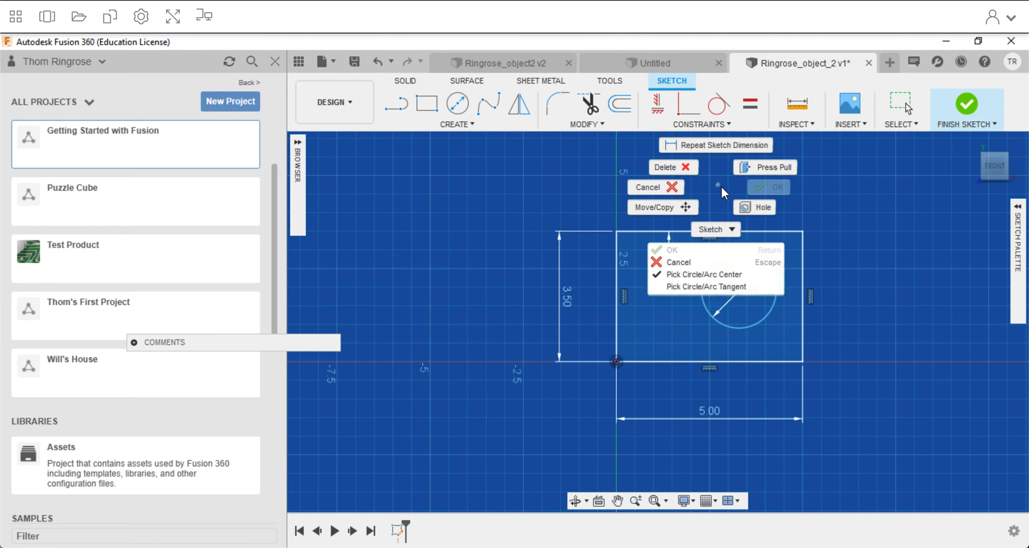
pyautogui.click(677, 187)
# Move the circle sideways along its dimensioned height to test its remaining horizontal freedom.
pyautogui.moveTo(737, 290); pyautogui.dragTo(659, 298)
pyautogui.click(854, 301)
pyautogui.moveTo(853, 302); pyautogui.dragTo(547, 298)
# Check the slot in Objects 2, 3, and 4.pdf, and sketch a rectangle 2 in wide and 1.6 in high beside the large rectangle.
pyautogui.hotkey('ctrl', 'Up')
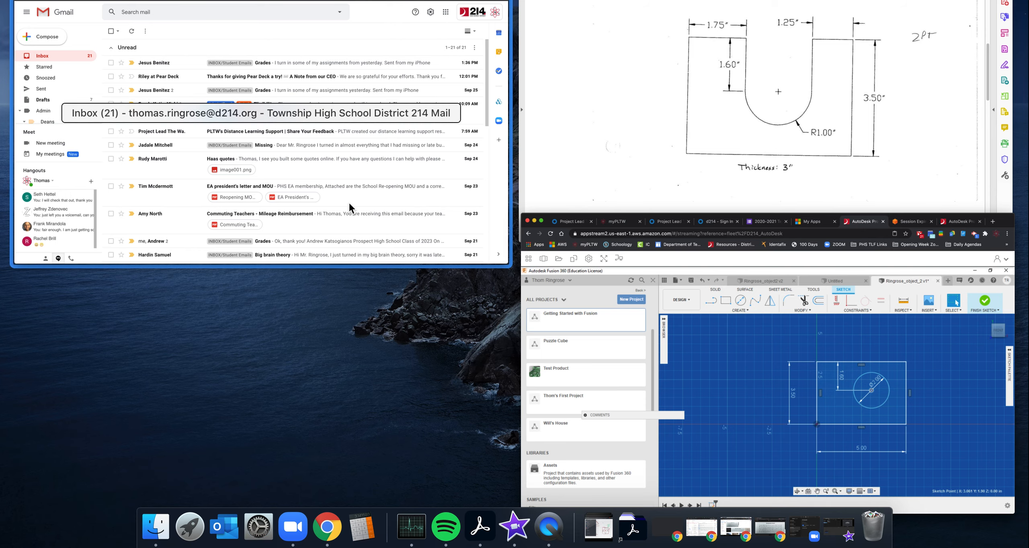
pyautogui.click(525, 173)
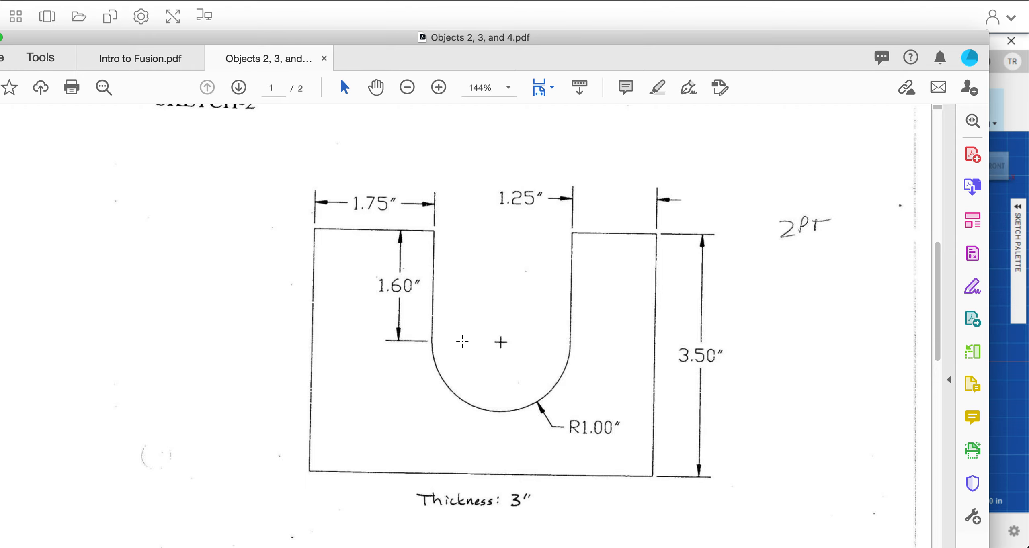
pyautogui.hotkey('ctrl', 'Up')
pyautogui.click(684, 358)
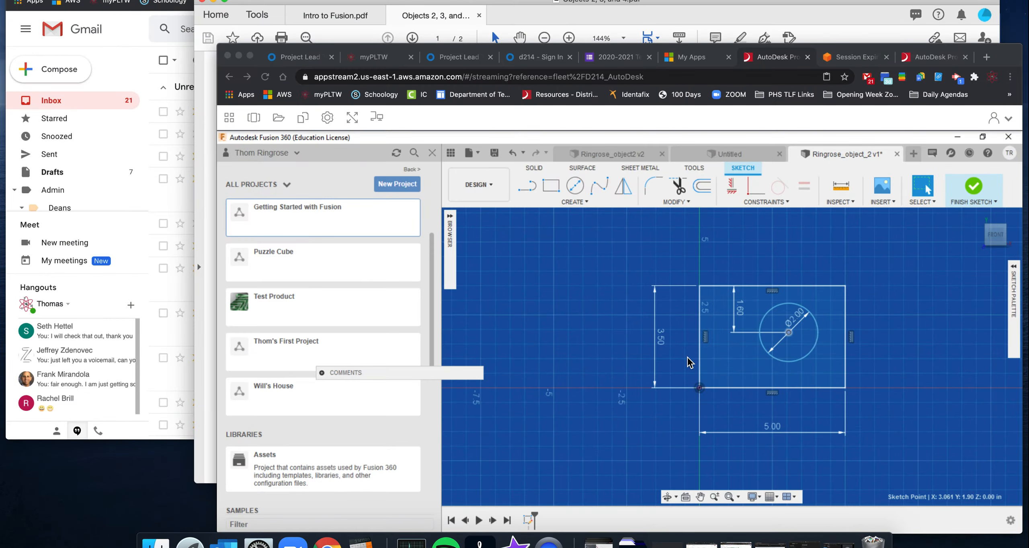
pyautogui.click(427, 103)
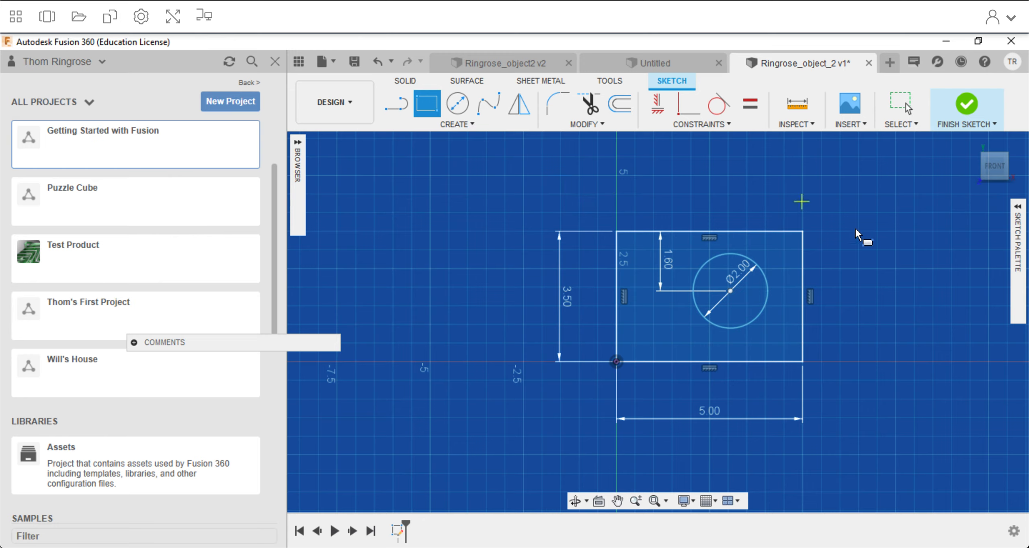
pyautogui.click(846, 220)
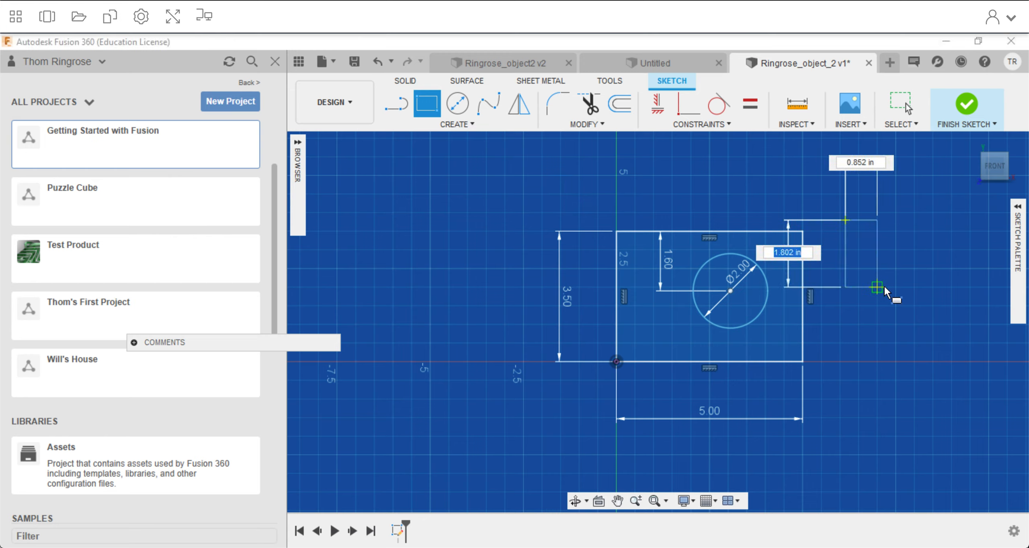
pyautogui.write('1.6')
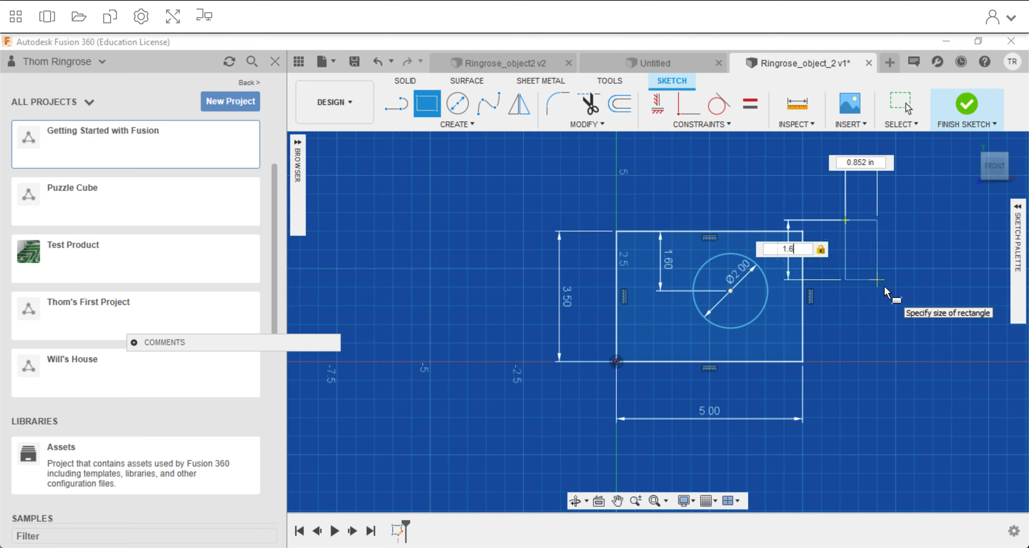
pyautogui.press('Tab')
pyautogui.write('2')
pyautogui.press('Return')
pyautogui.press('Escape')
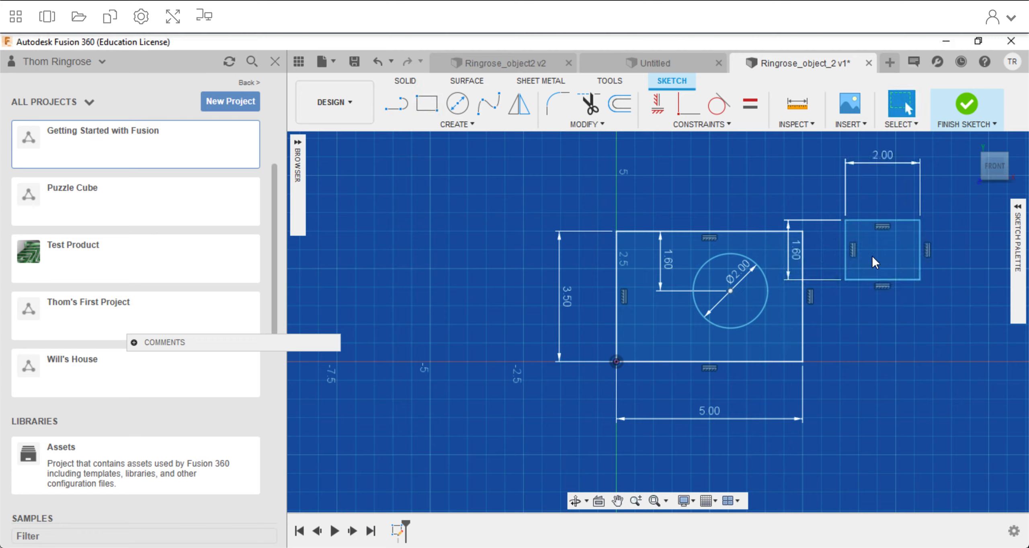
# Move the 2 by 1.6 in rectangle into the large rectangle so that it overlaps the circle.
pyautogui.moveTo(874, 220)
pyautogui.mouseDown()
pyautogui.moveTo(888, 416)
pyautogui.moveTo(885, 291)
pyautogui.moveTo(856, 248)
pyautogui.mouseUp()
pyautogui.moveTo(688, 208); pyautogui.dragTo(902, 261)
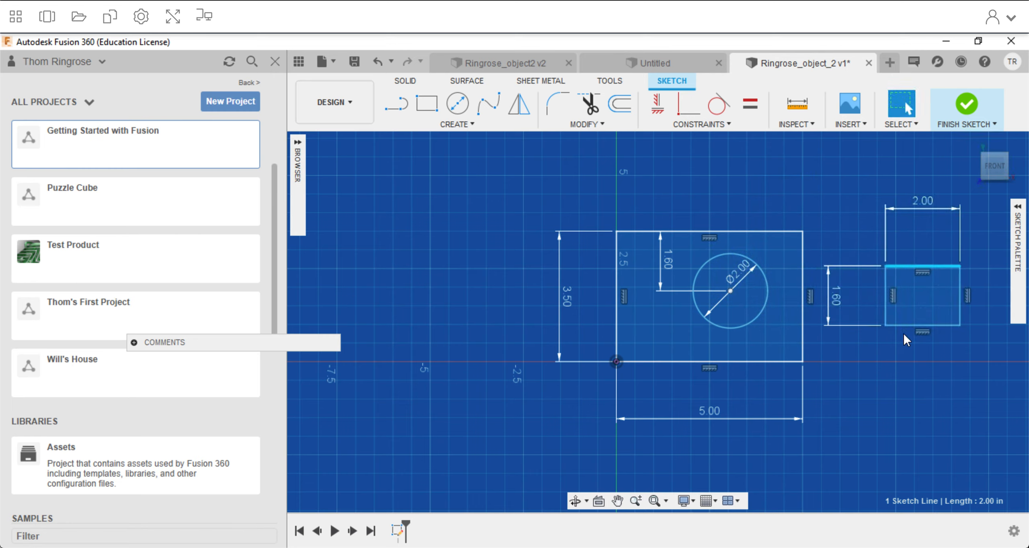
pyautogui.click(733, 292)
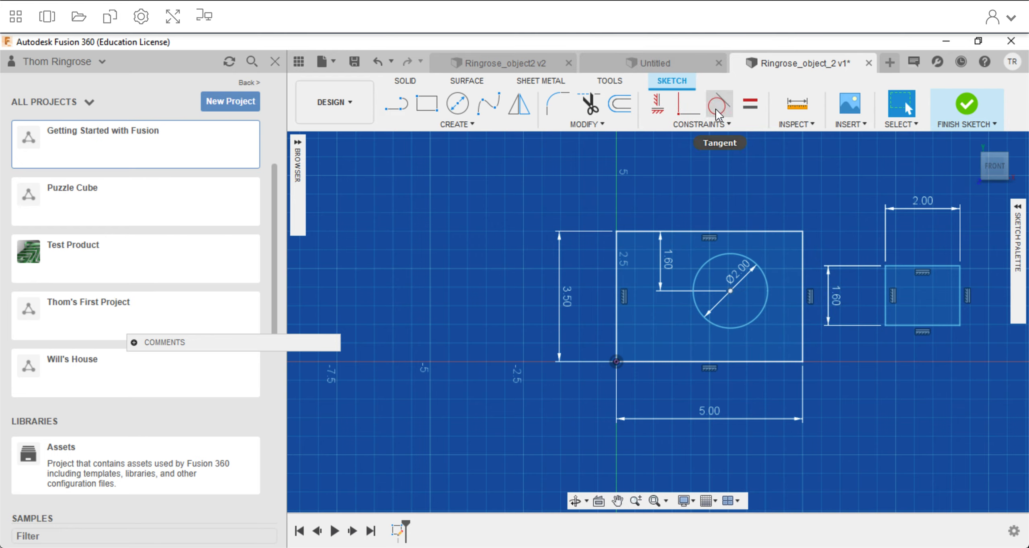
pyautogui.moveTo(888, 308)
pyautogui.mouseDown()
pyautogui.moveTo(769, 274)
pyautogui.moveTo(715, 270)
pyautogui.moveTo(695, 293)
pyautogui.mouseUp()
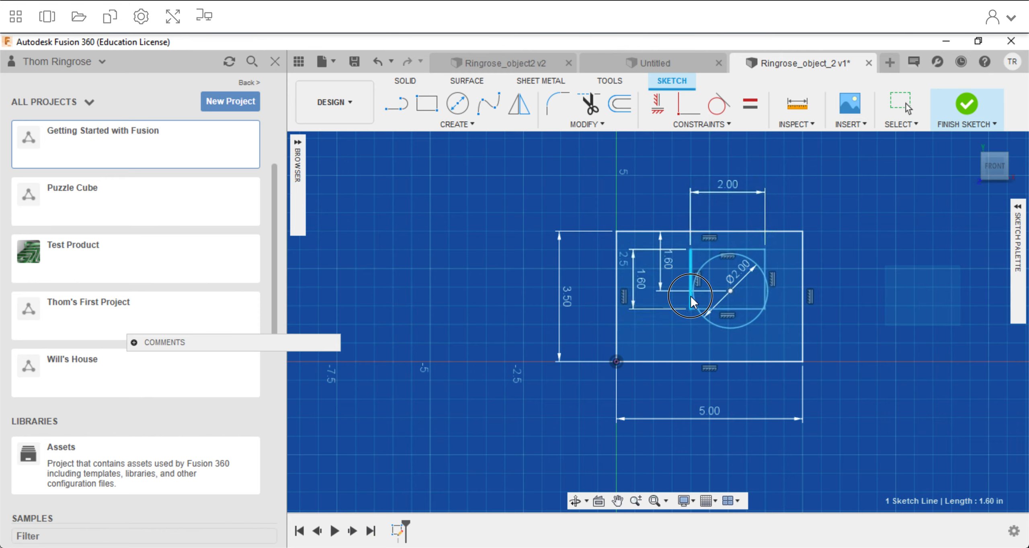
# Make the circle tangent to the small rectangle's left edge and shift the two shapes sideways together as a test.
pyautogui.scroll(3, 715, 304)
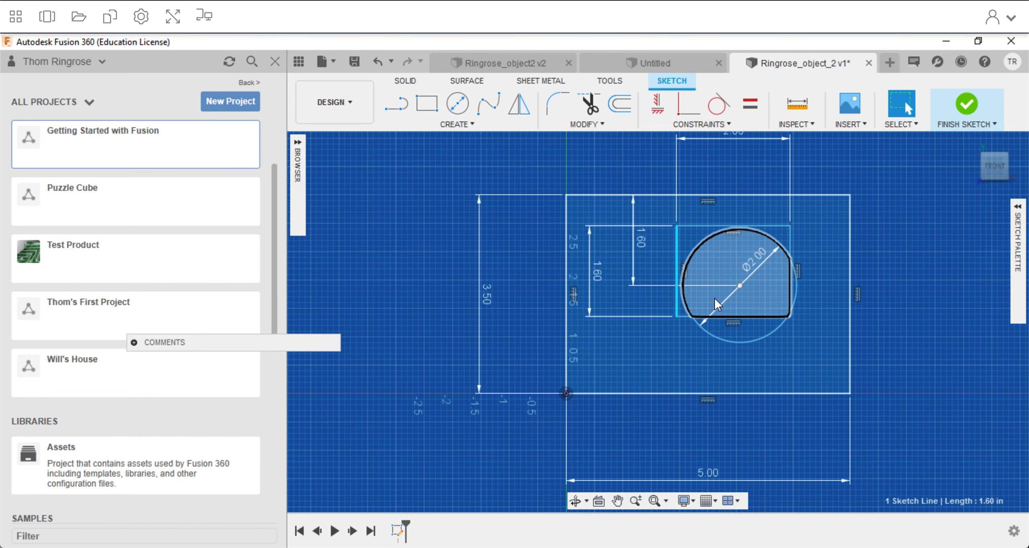
pyautogui.scroll(3, 719, 297)
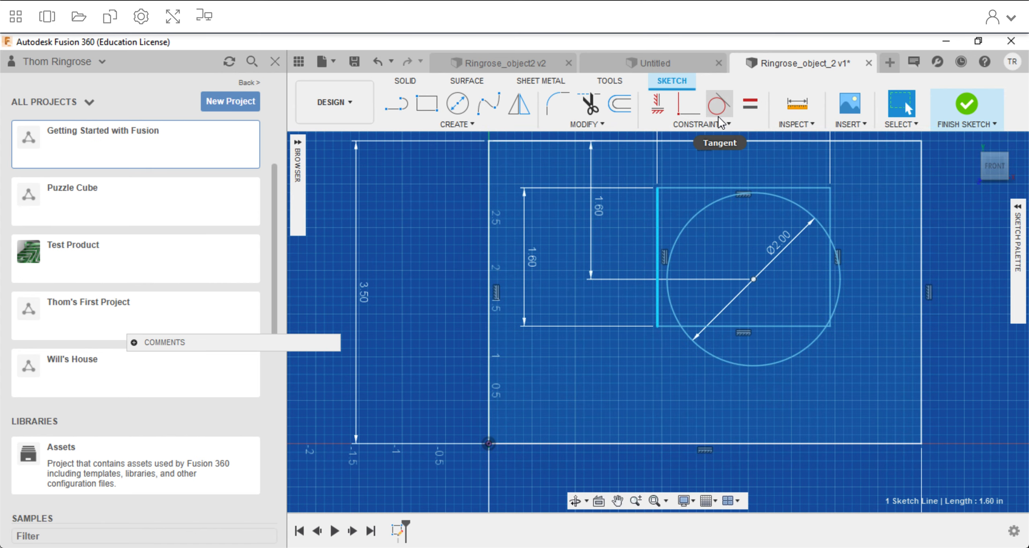
pyautogui.click(719, 106)
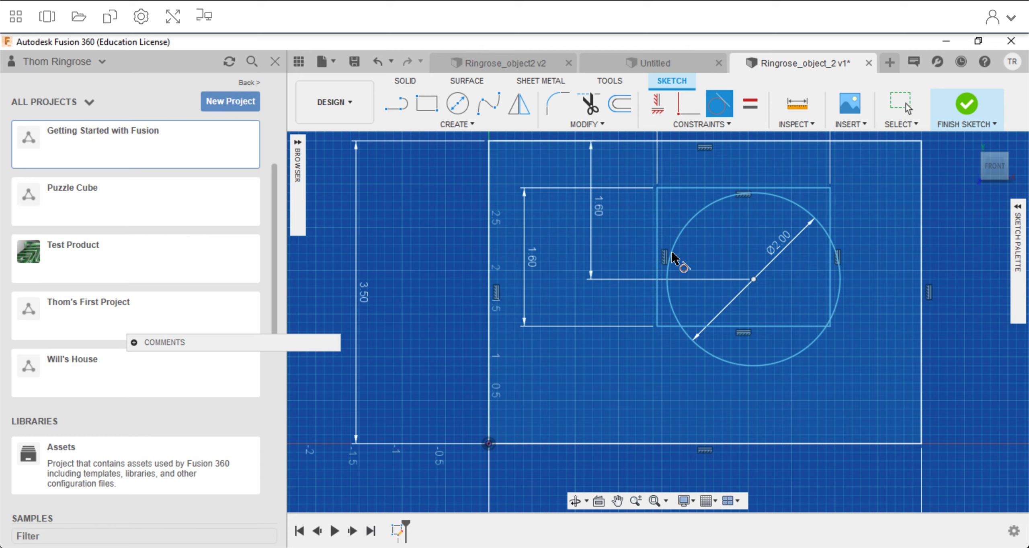
pyautogui.click(678, 261)
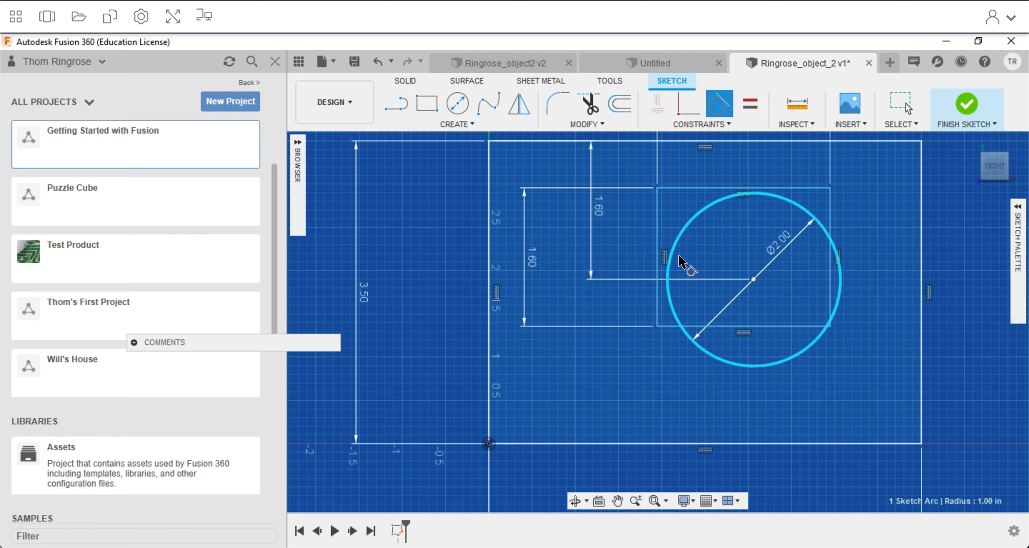
pyautogui.click(659, 272)
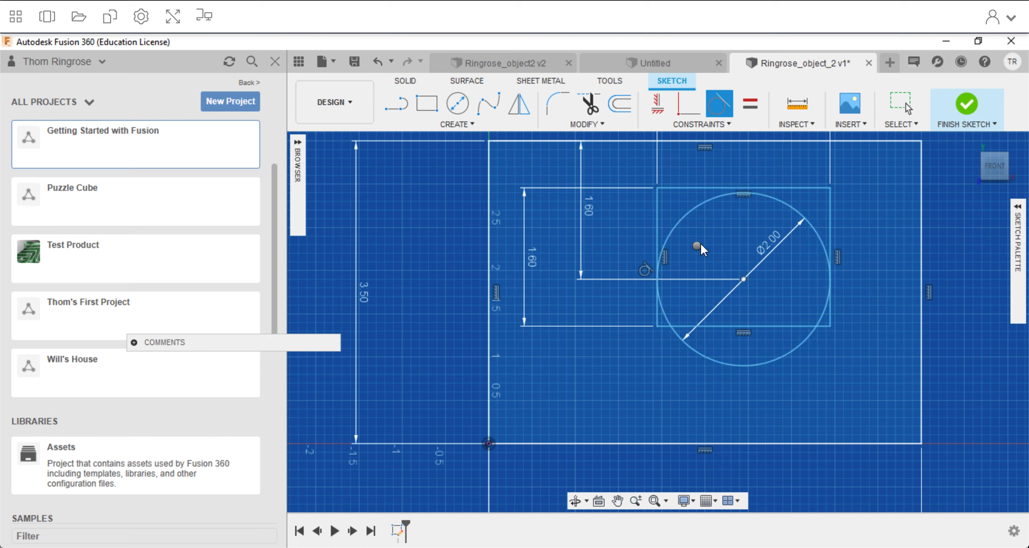
pyautogui.rightClick(705, 247)
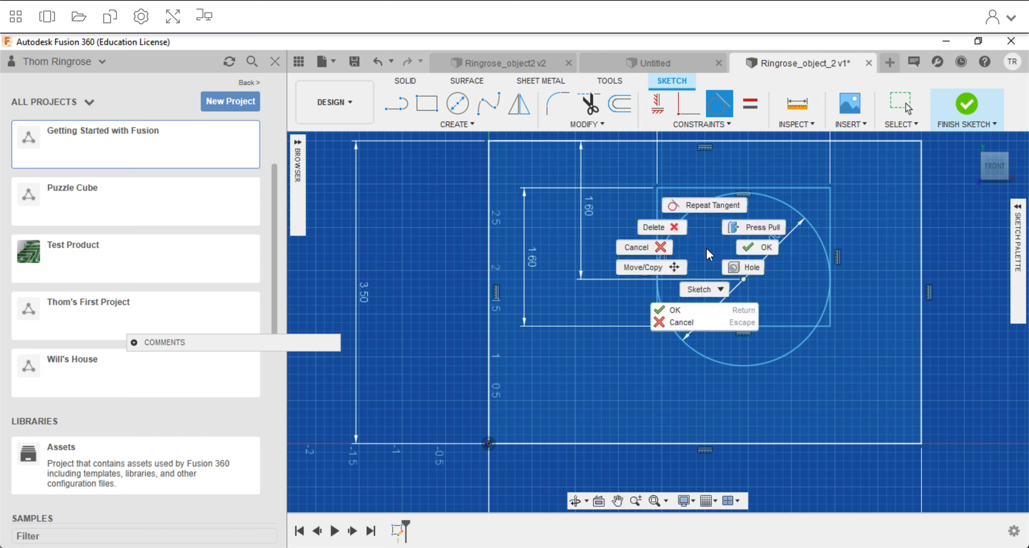
pyautogui.click(746, 247)
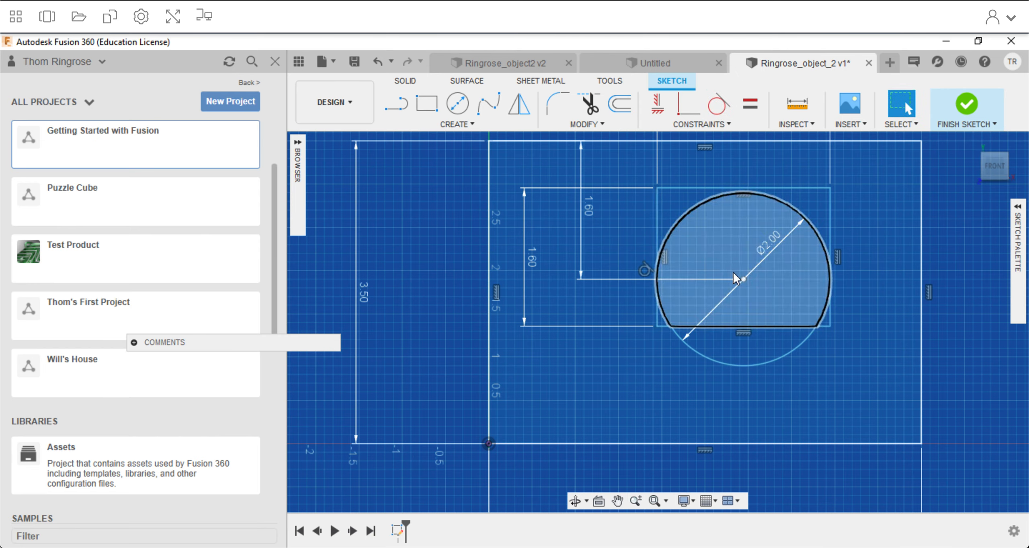
pyautogui.moveTo(742, 276)
pyautogui.mouseDown()
pyautogui.moveTo(772, 277)
pyautogui.moveTo(659, 285)
pyautogui.moveTo(680, 230)
pyautogui.moveTo(678, 288)
pyautogui.moveTo(768, 294)
pyautogui.moveTo(717, 281)
pyautogui.mouseUp()
pyautogui.moveTo(582, 306); pyautogui.dragTo(685, 293)
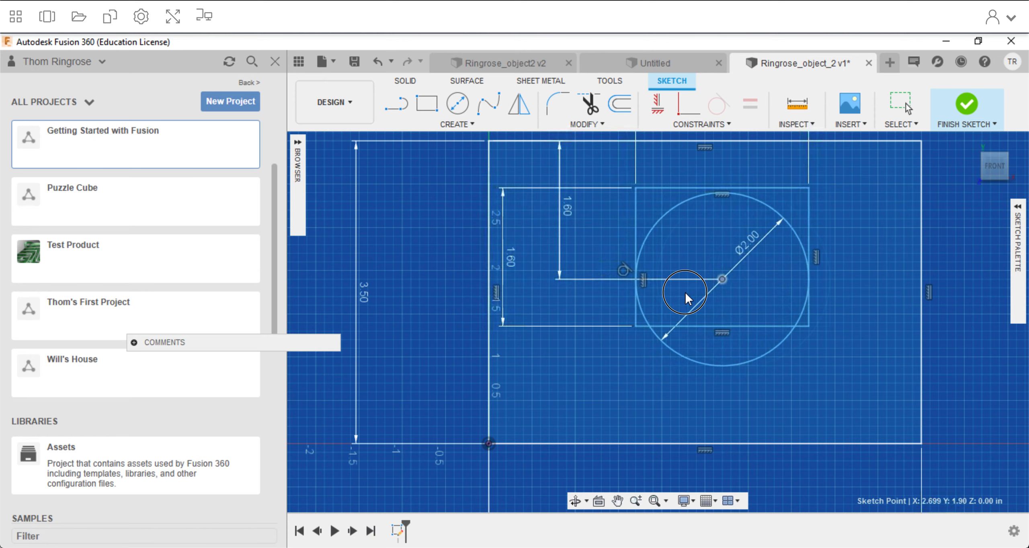
# Move the small rectangle's upper edge onto the large rectangle's upper edge so that the slot opens at the block's top.
pyautogui.scroll(-1, 658, 193)
pyautogui.click(663, 185)
pyautogui.moveTo(663, 178)
pyautogui.mouseDown()
pyautogui.moveTo(661, 143)
pyautogui.moveTo(660, 173)
pyautogui.moveTo(638, 171)
pyautogui.moveTo(637, 148)
pyautogui.moveTo(662, 146)
pyautogui.moveTo(659, 187)
pyautogui.moveTo(659, 148)
pyautogui.mouseUp()
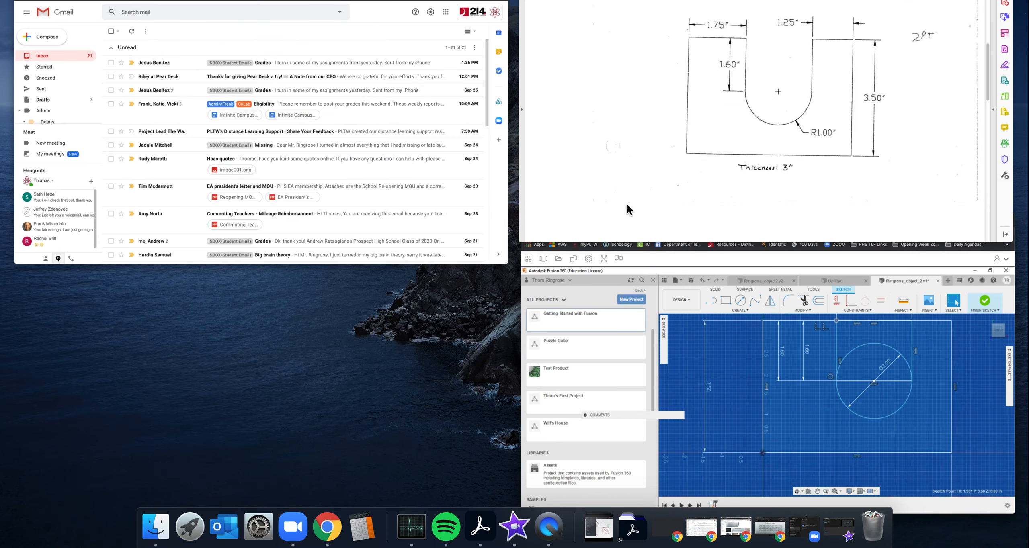
# Look up the slot's horizontal position in Objects 2, 3, and 4.pdf and return to the Fusion 360 sketch.
pyautogui.hotkey('ctrl', 'Up')
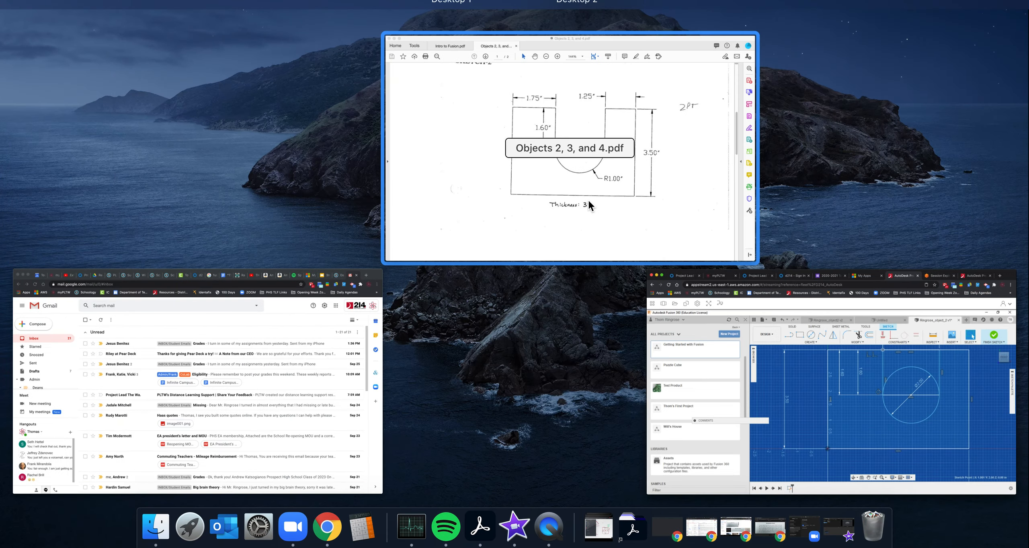
pyautogui.click(592, 199)
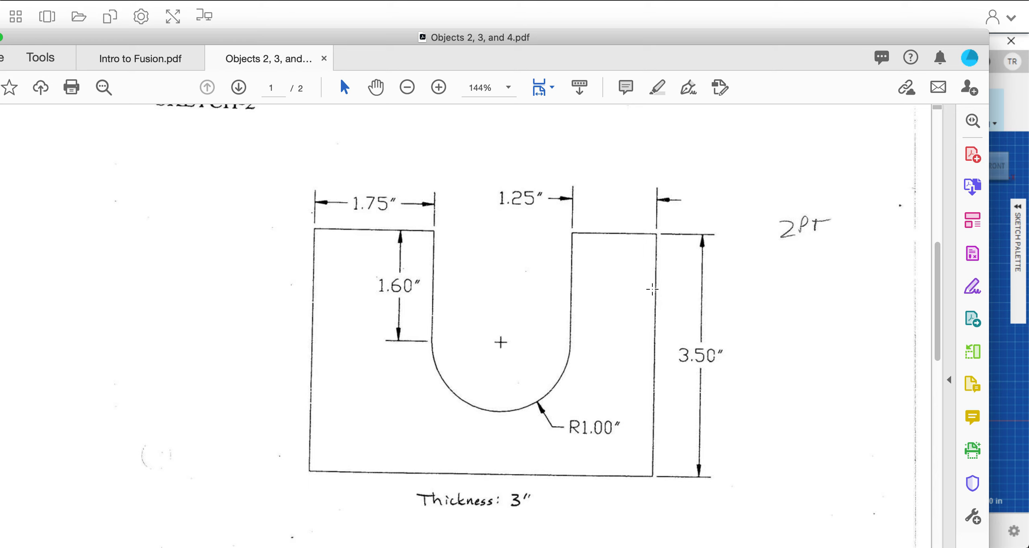
pyautogui.click(1015, 109)
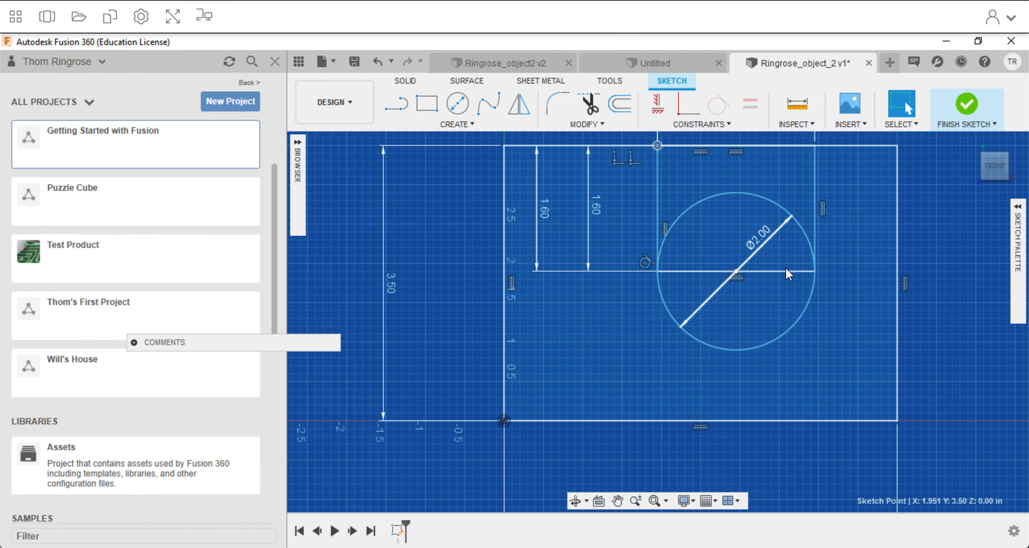
# Dimension the horizontal distance between the slot rectangle's right edge and the large rectangle's right edge as 1.25 in.
pyautogui.click(459, 125)
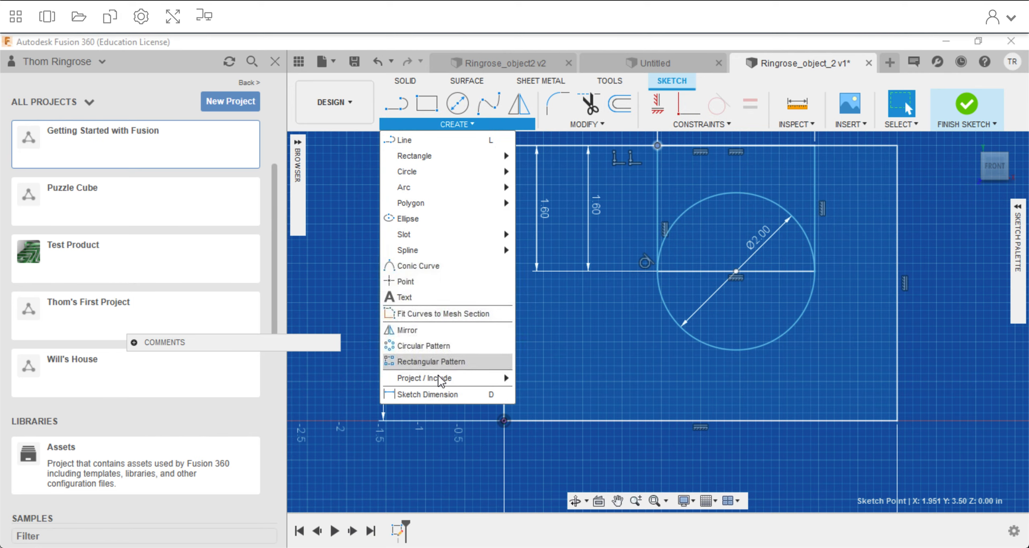
pyautogui.click(441, 395)
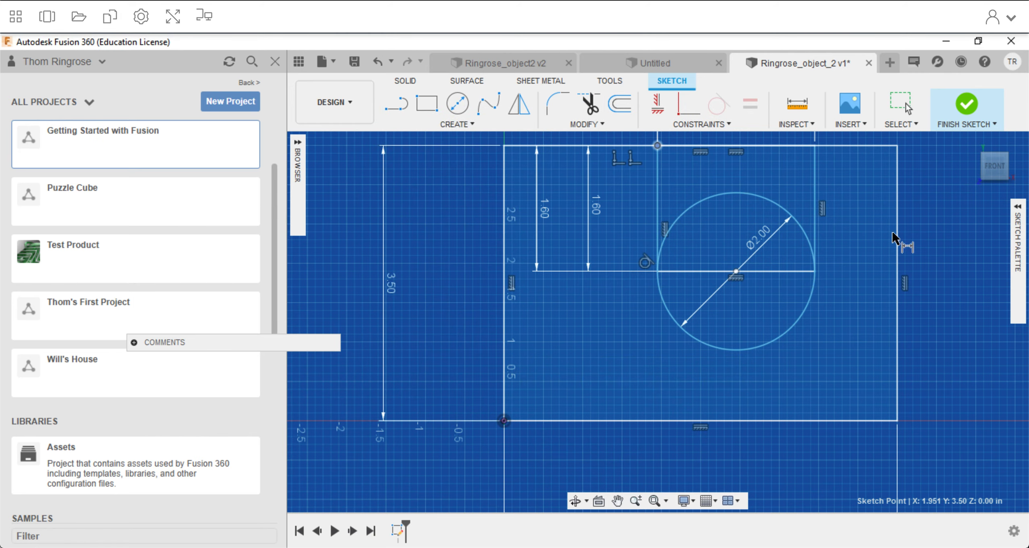
pyautogui.click(897, 239)
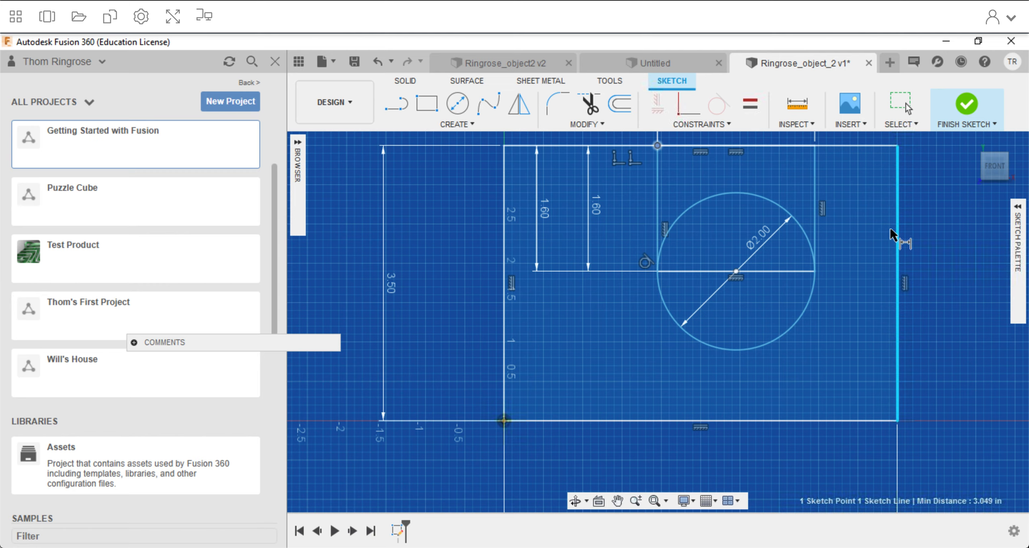
pyautogui.click(815, 233)
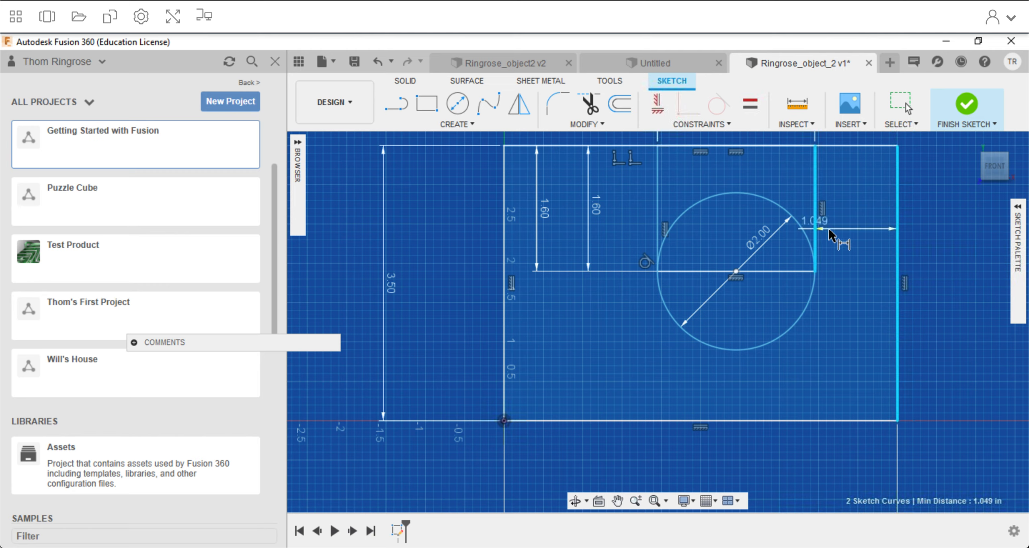
pyautogui.click(853, 235)
pyautogui.write('1.25')
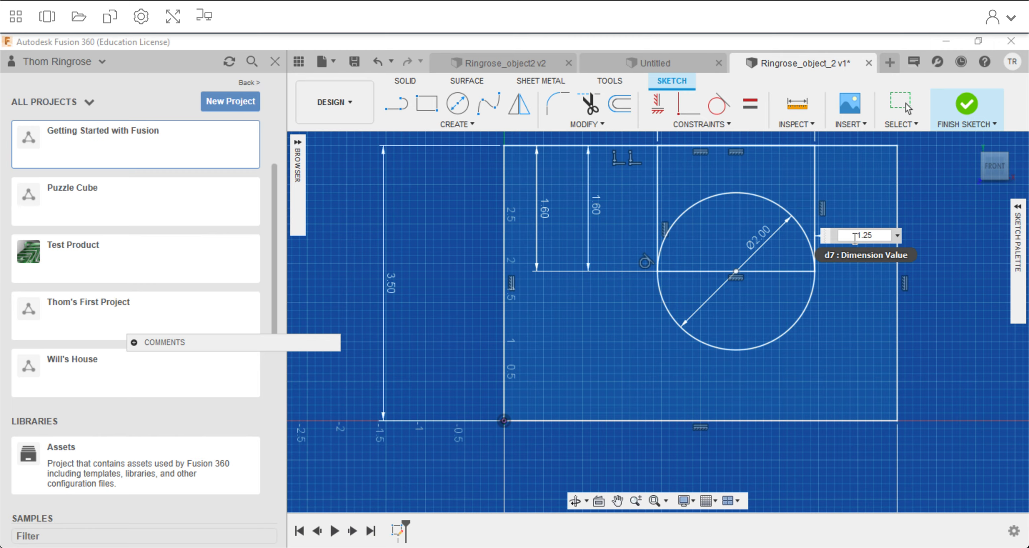
pyautogui.press('Return')
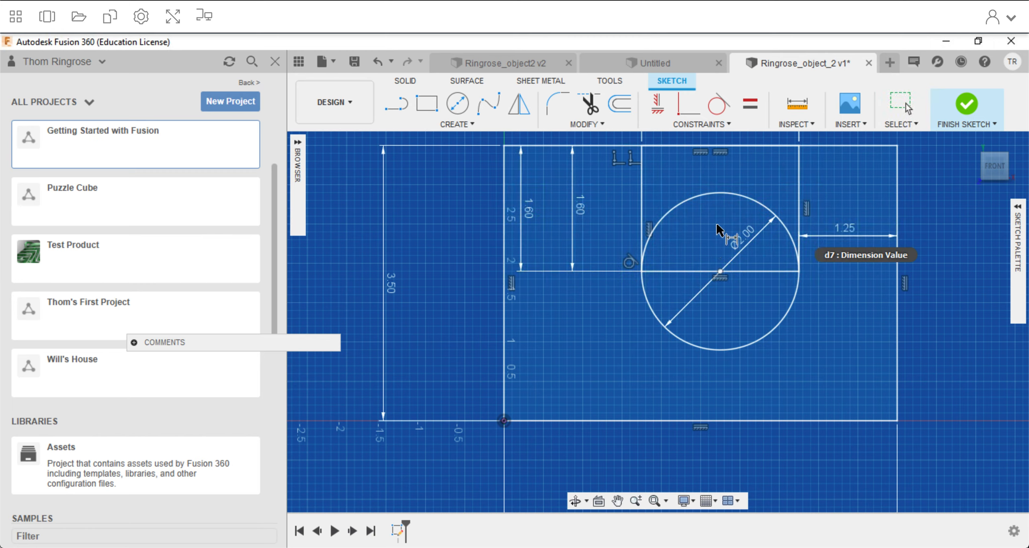
pyautogui.rightClick(828, 325)
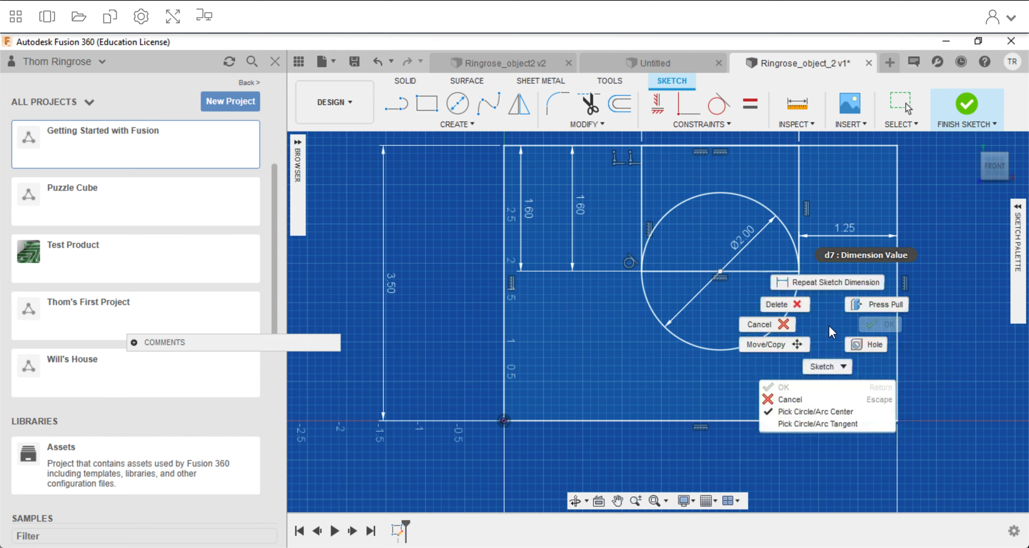
pyautogui.click(781, 317)
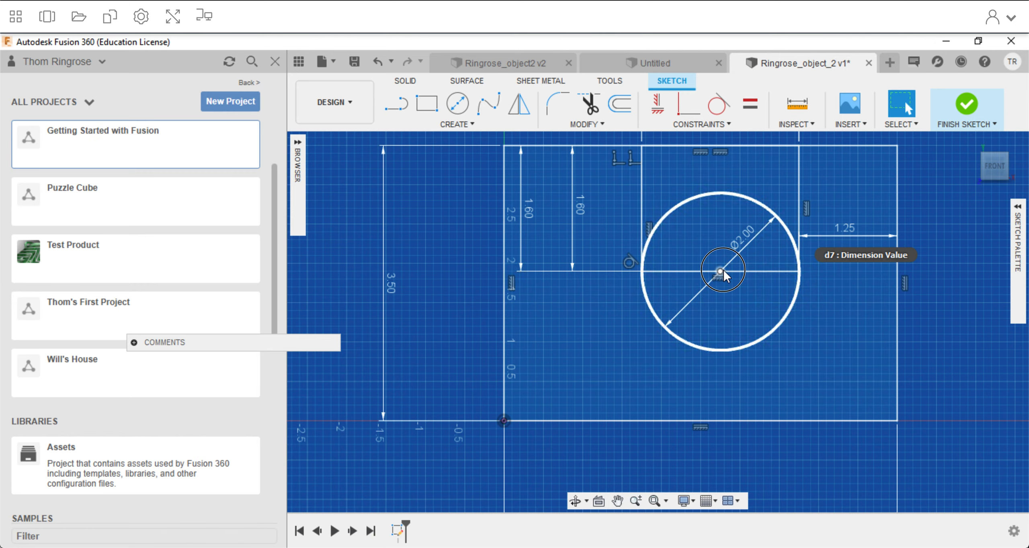
pyautogui.click(771, 209)
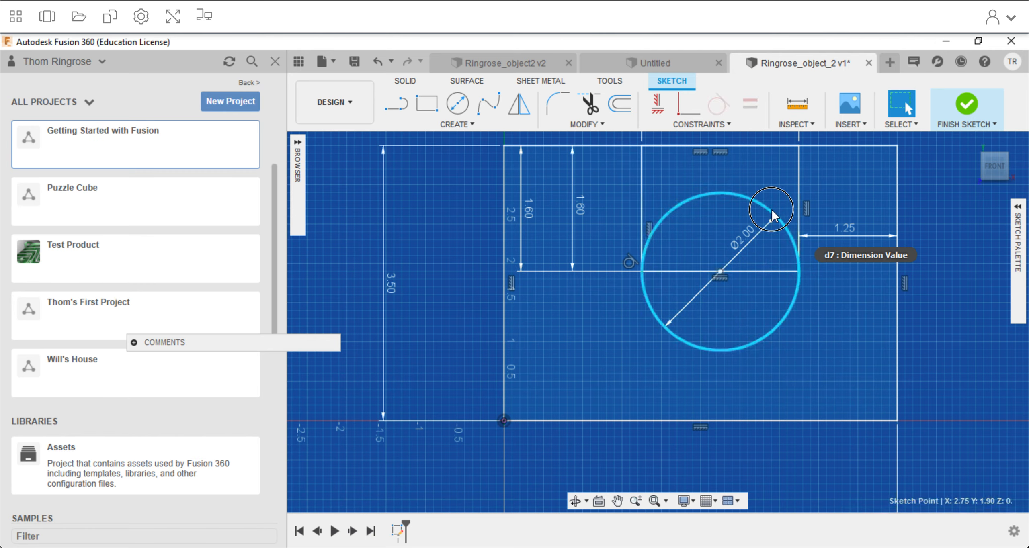
pyautogui.click(738, 271)
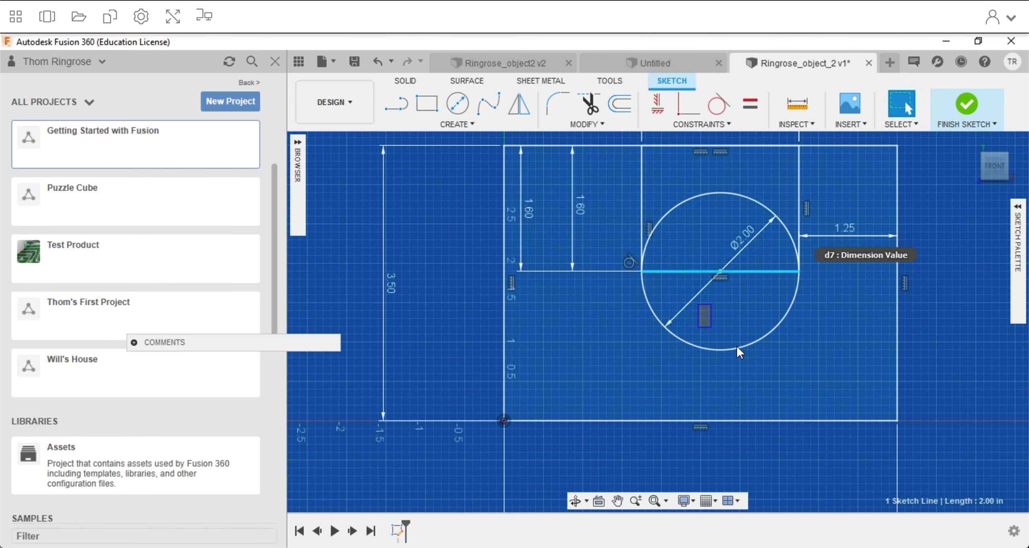
pyautogui.moveTo(736, 346); pyautogui.dragTo(743, 341)
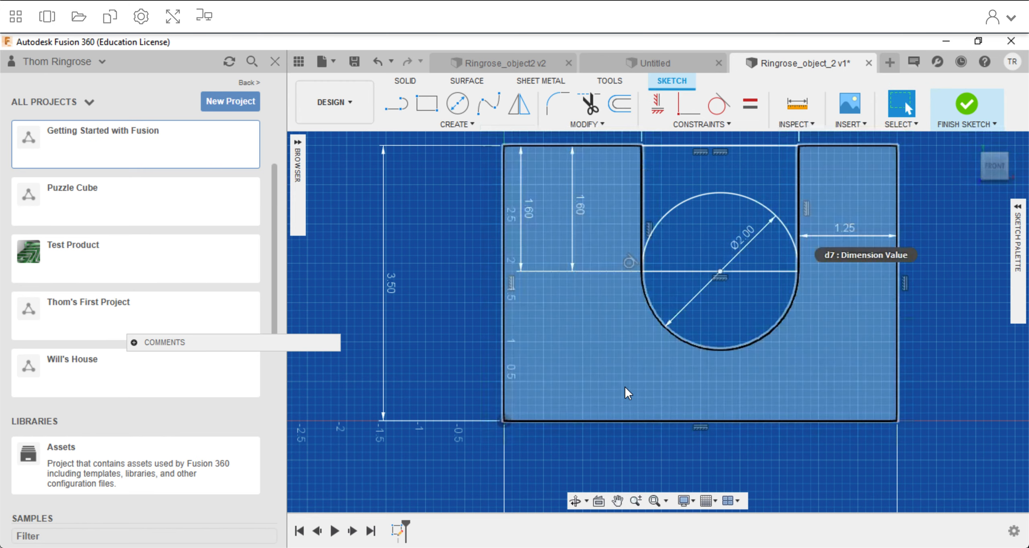
# Extrude the U-shaped profile around the slot by 3 in as a new body.
pyautogui.click(414, 85)
pyautogui.click(426, 104)
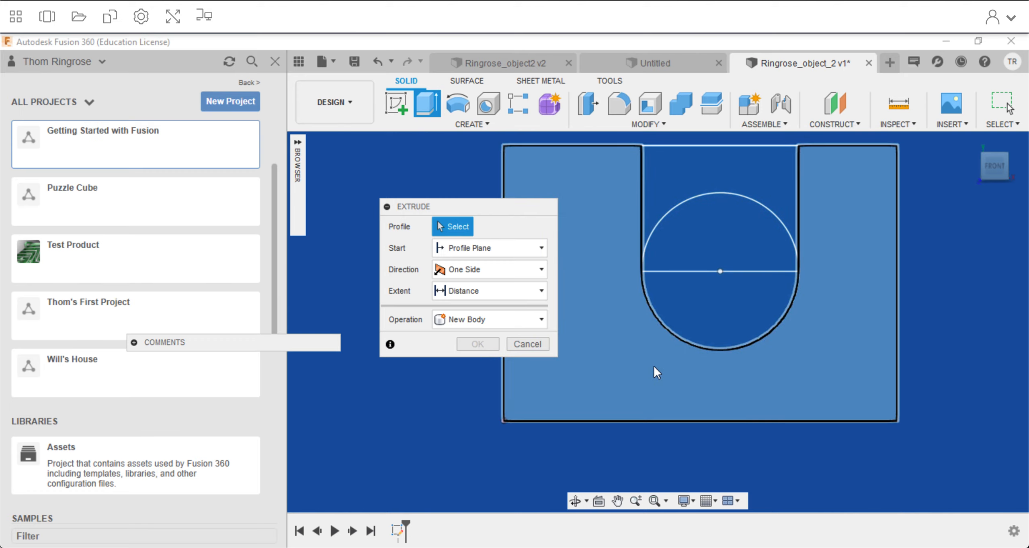
pyautogui.click(570, 181)
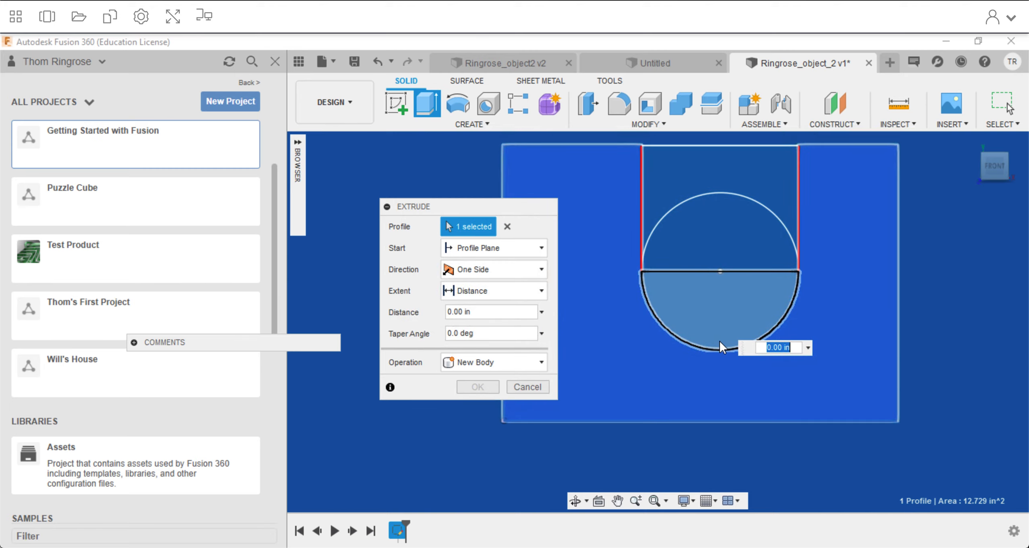
pyautogui.write('3')
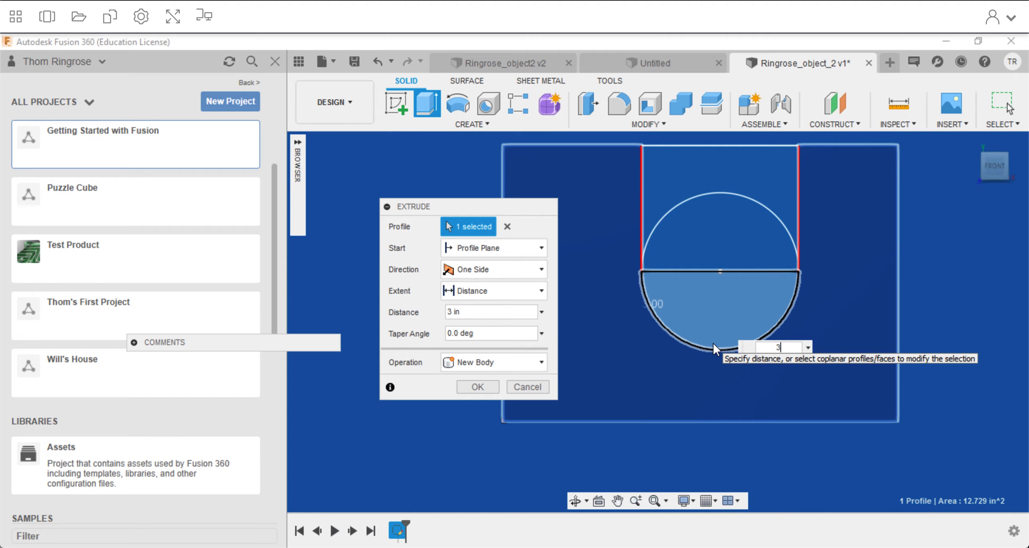
pyautogui.click(480, 387)
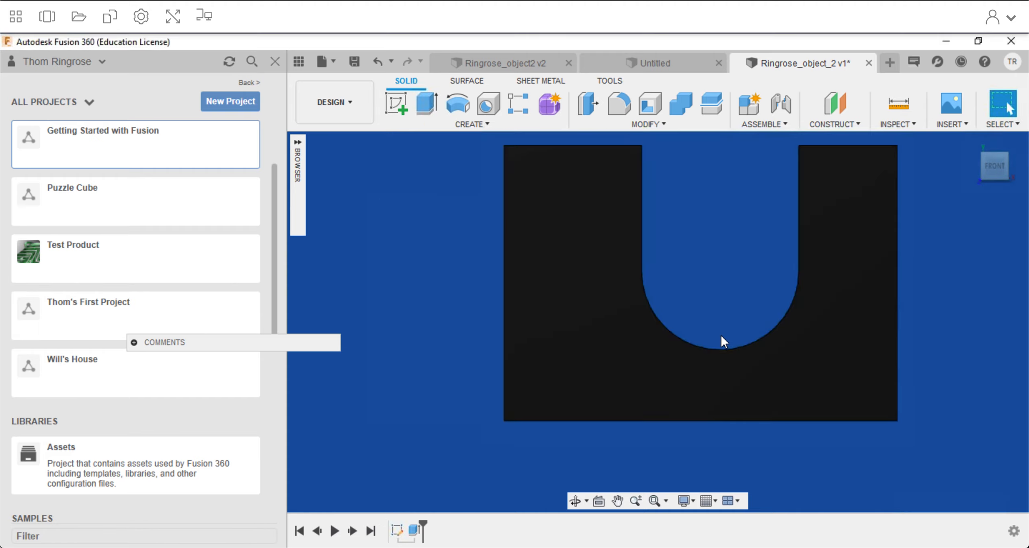
# Examine the extruded U-slot block and the rounded bottom of its slot from the home view.
pyautogui.scroll(-3, 720, 334)
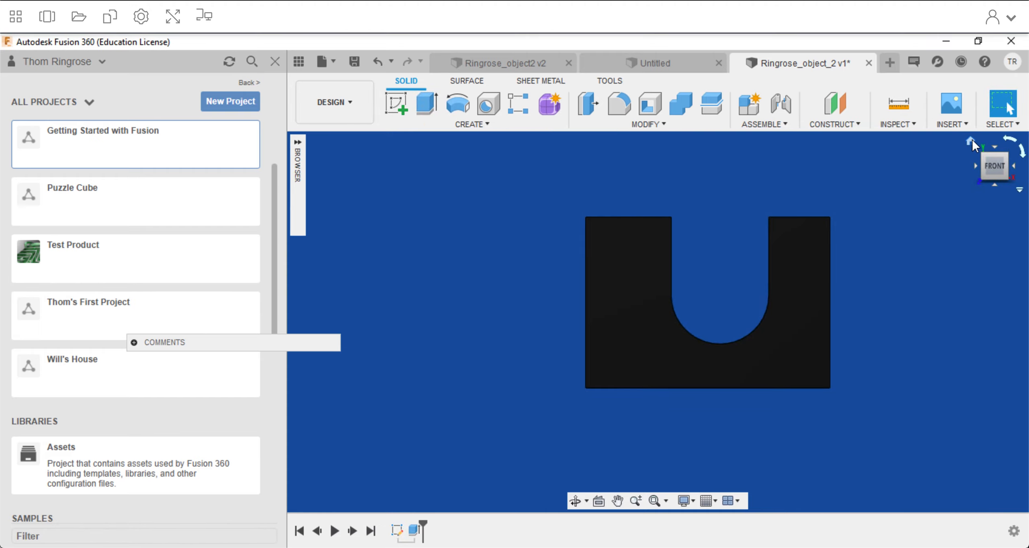
pyautogui.click(971, 141)
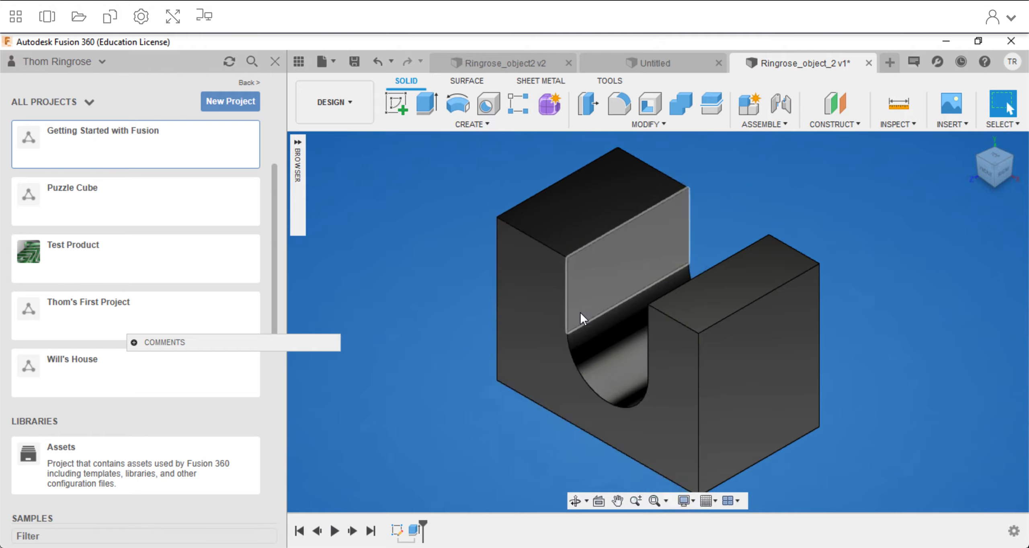
pyautogui.scroll(3, 583, 330)
pyautogui.scroll(2, 584, 330)
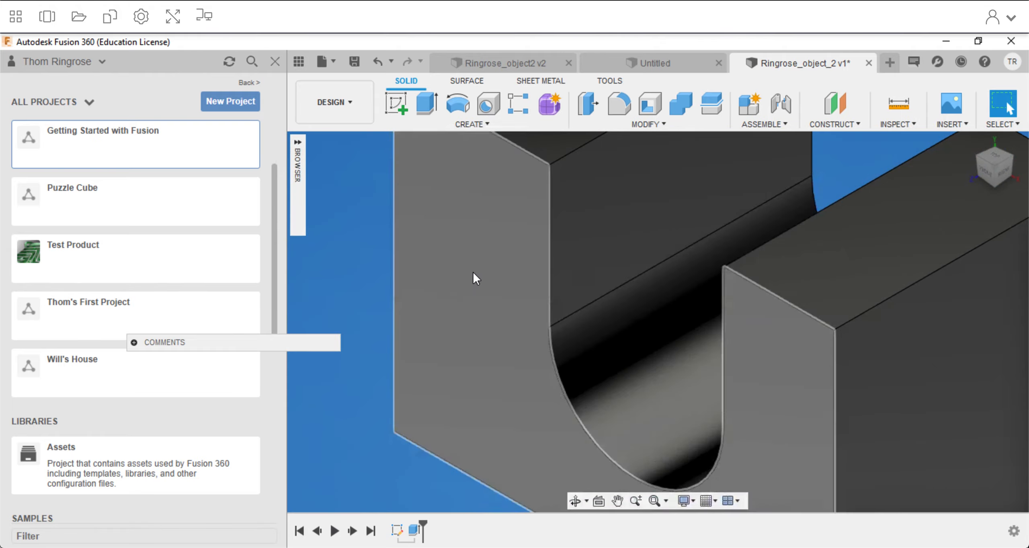
pyautogui.scroll(-5, 627, 311)
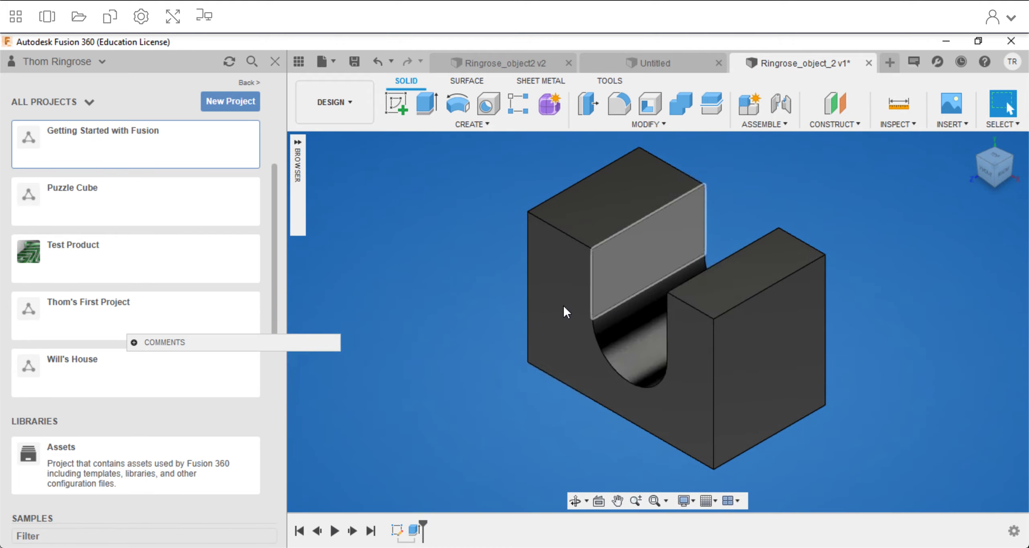
pyautogui.hotkey('ctrl', 'Up')
pyautogui.click(666, 251)
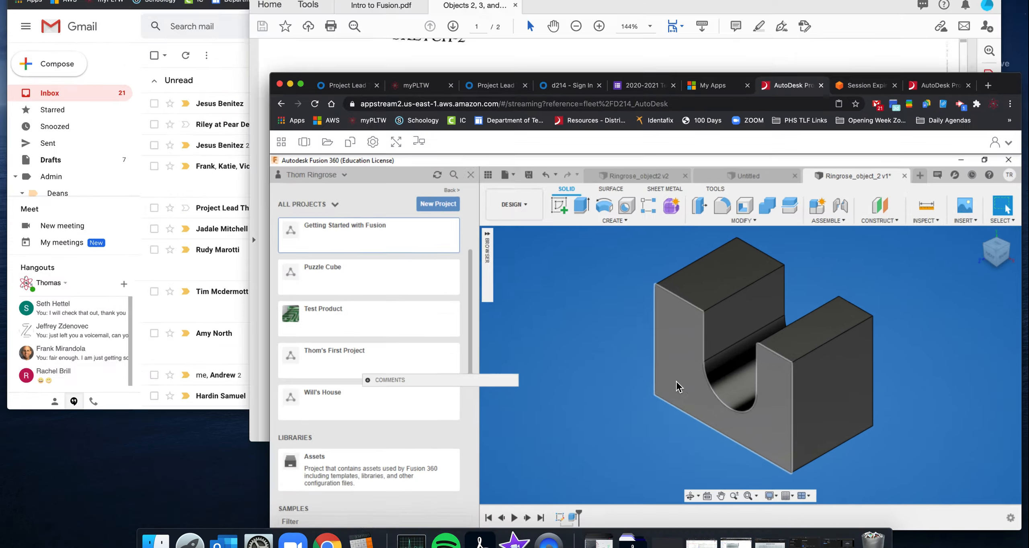